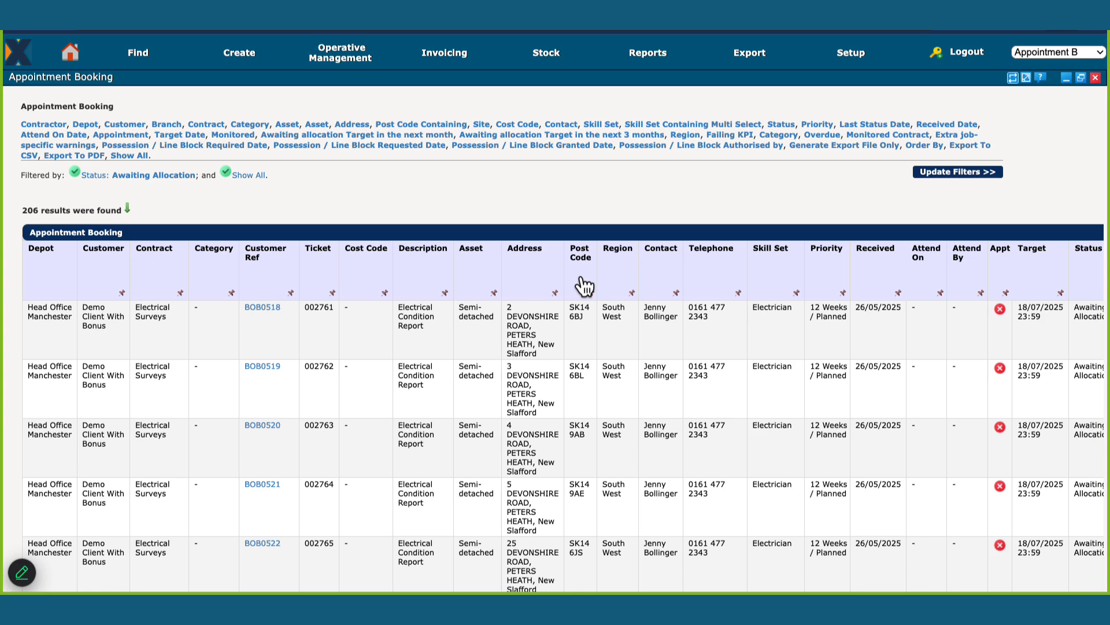
Sort the appointment list by Post Code in ascending and descending order, and by Received date with the oldest first.
{"action": "left_click", "coordinate": [581, 278]}
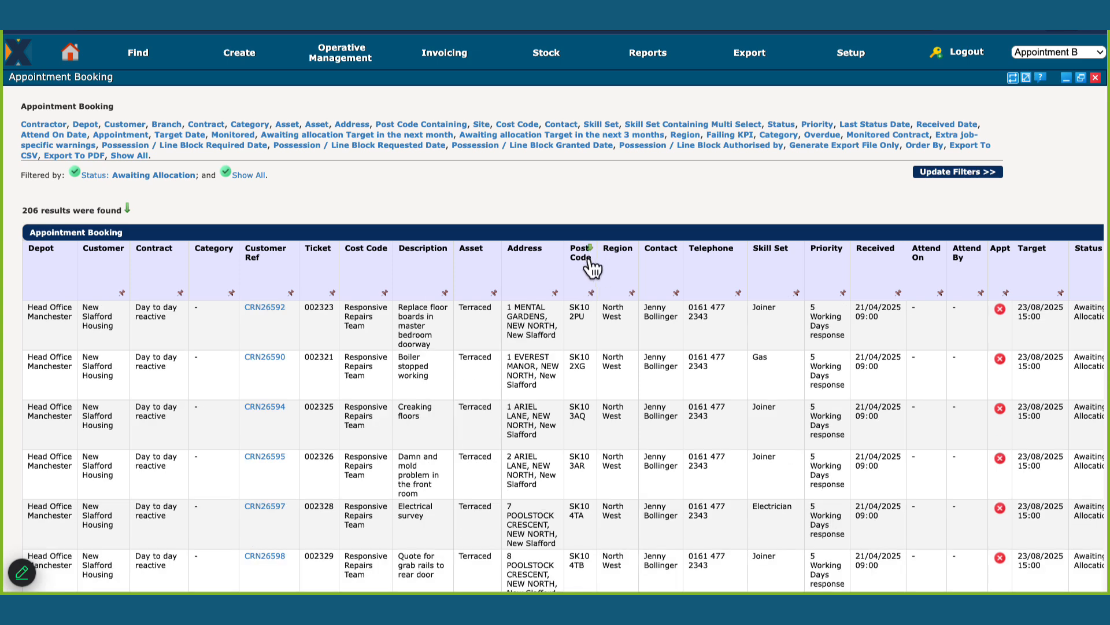
{"action": "left_click", "coordinate": [589, 280]}
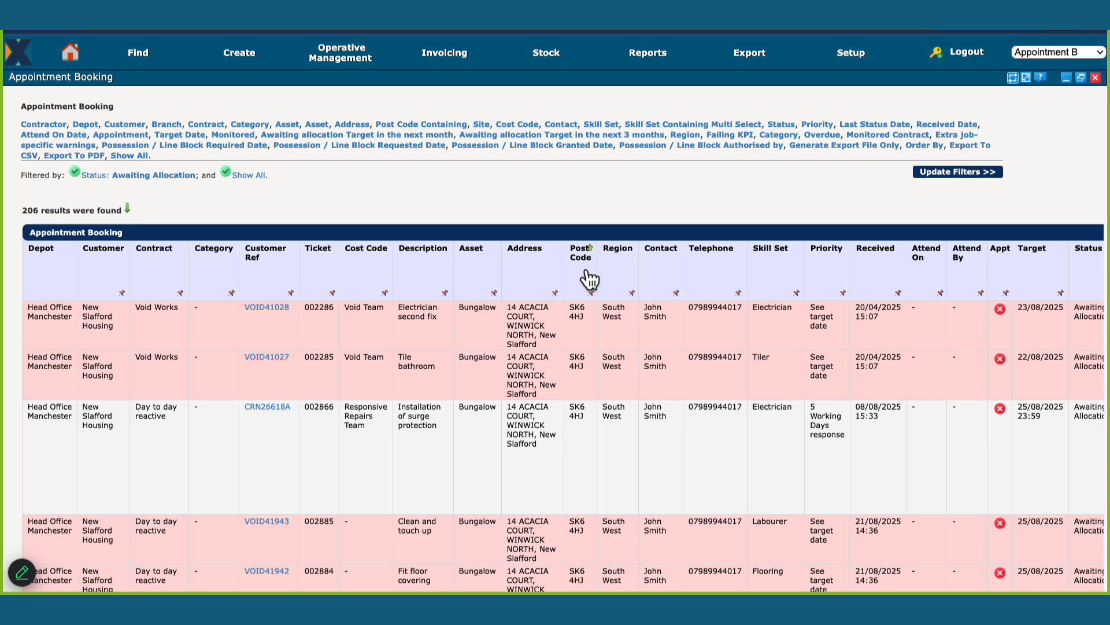
{"action": "left_click", "coordinate": [884, 284]}
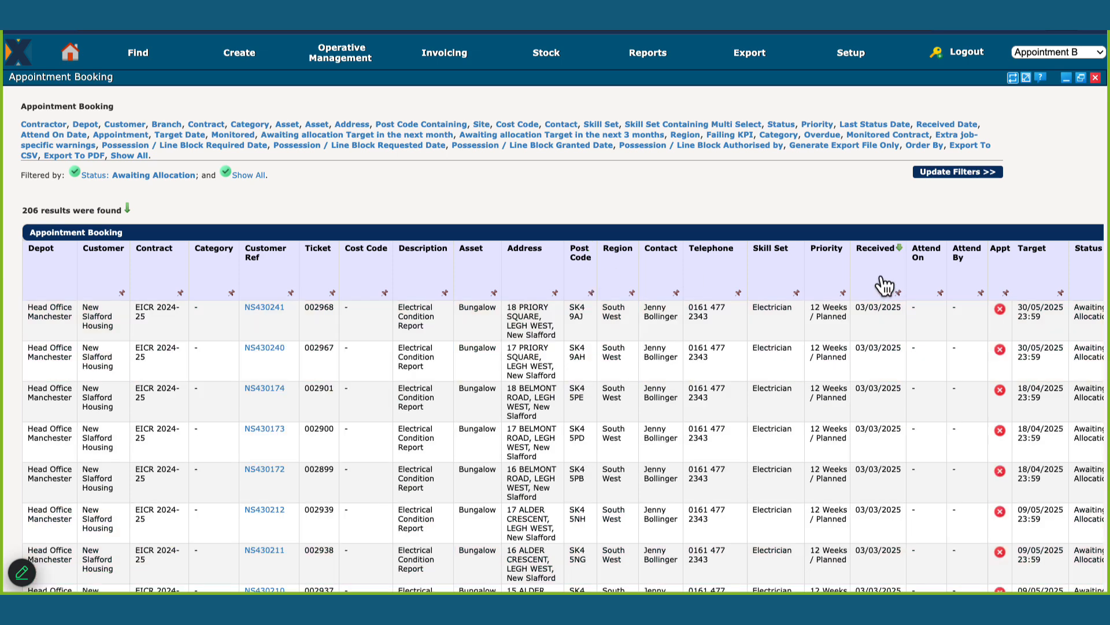
{"action": "left_click", "coordinate": [885, 285]}
{"action": "left_click", "coordinate": [884, 285]}
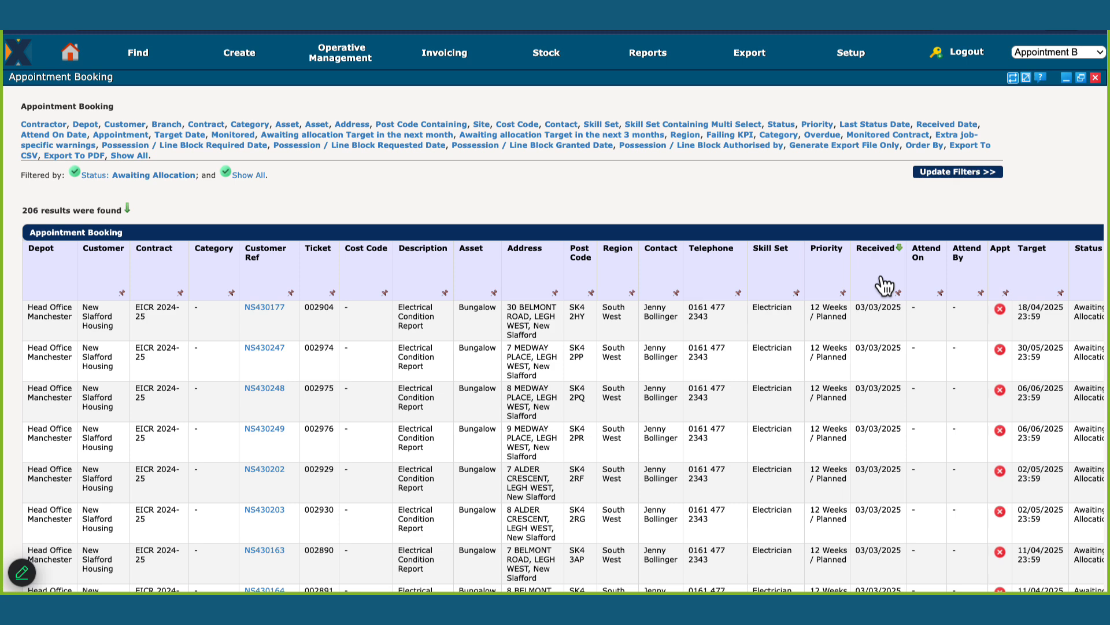
Sort the list by Ticket in descending order, and by Received date both newest first and oldest first.
{"action": "left_click", "coordinate": [316, 284]}
{"action": "left_click", "coordinate": [316, 285]}
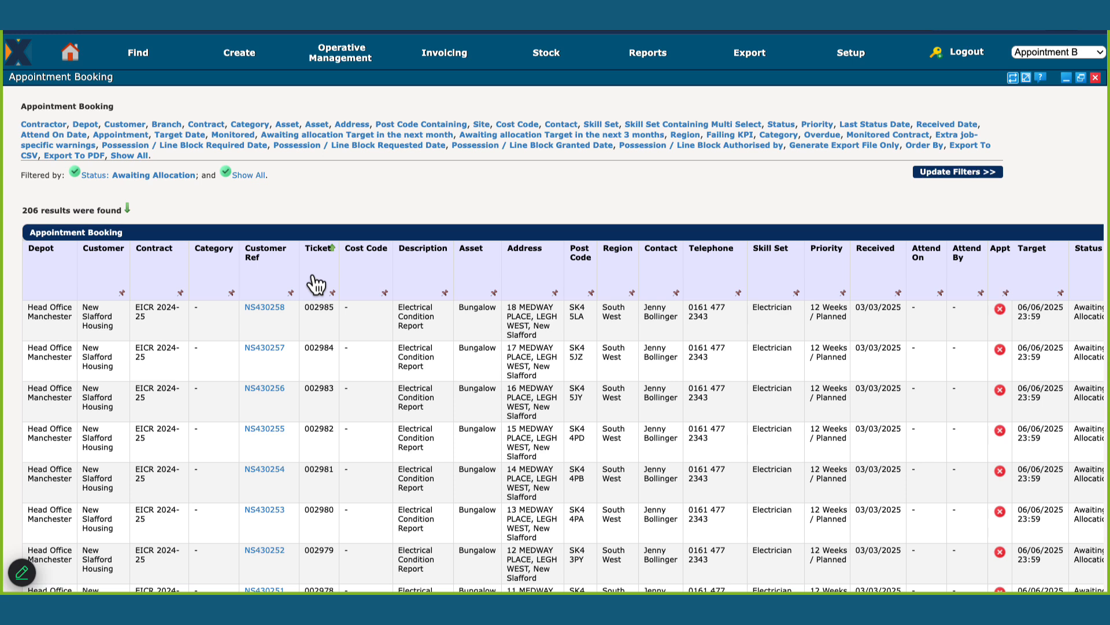
{"action": "left_click", "coordinate": [879, 283]}
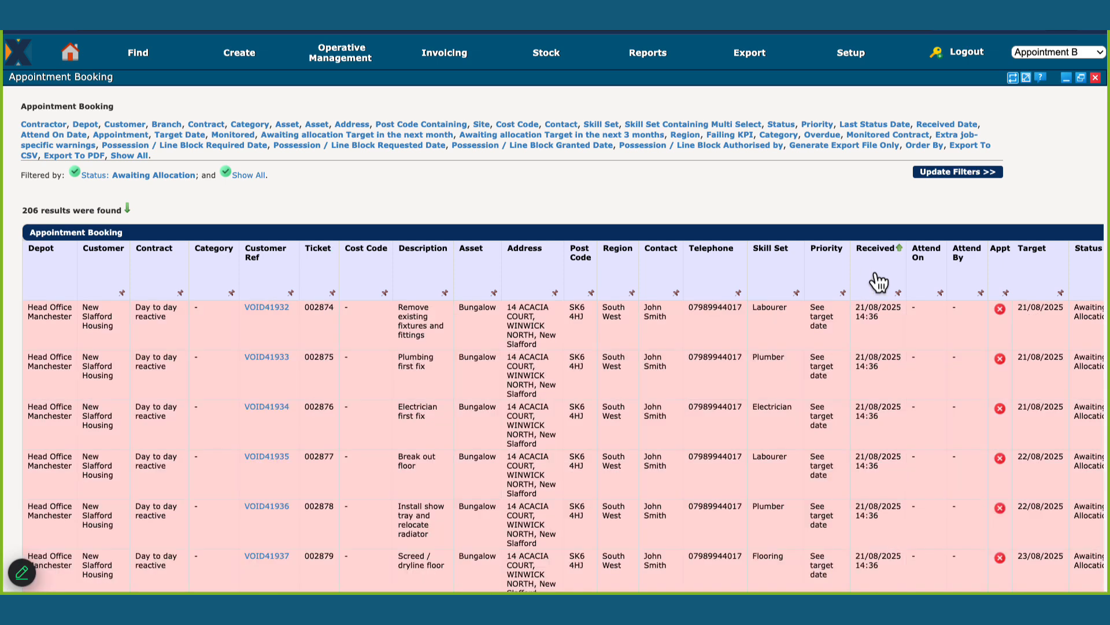
{"action": "left_click", "coordinate": [879, 282]}
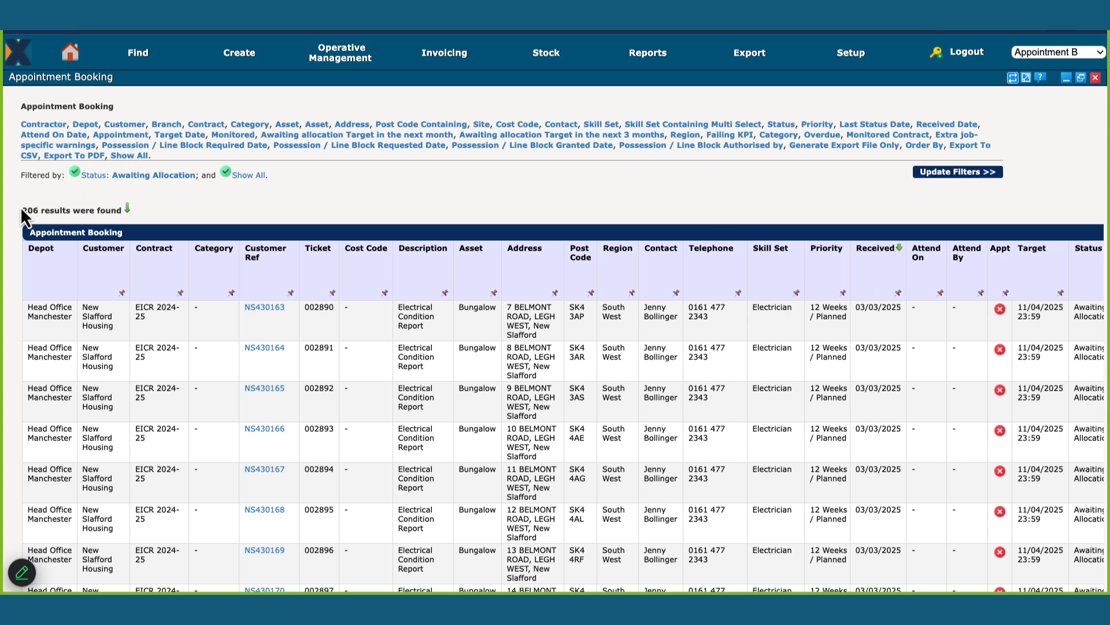
{"action": "left_click", "coordinate": [163, 55]}
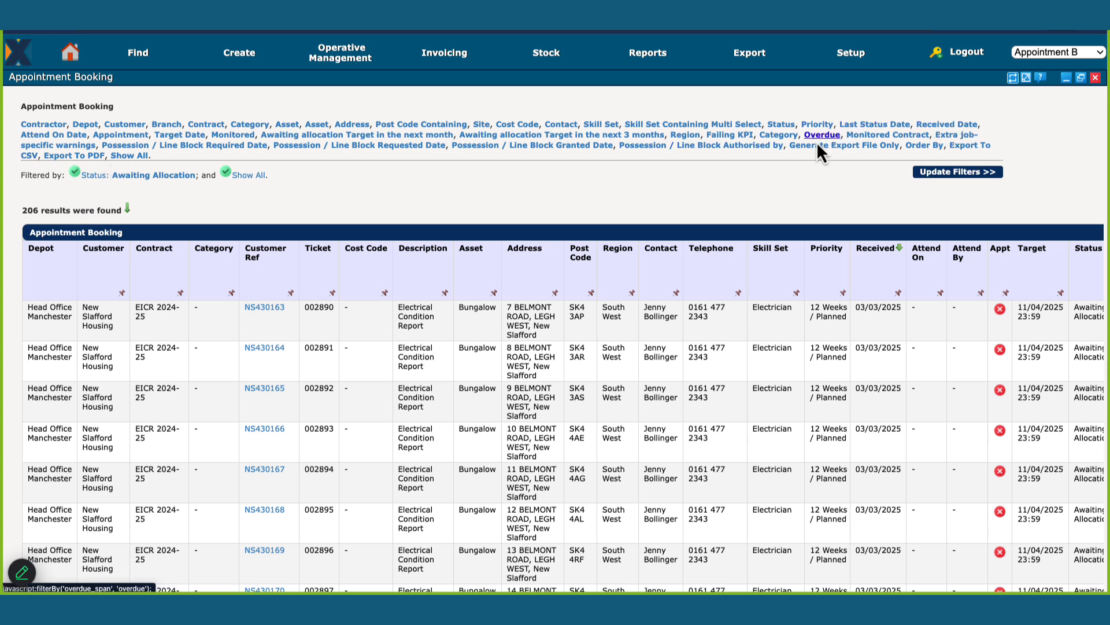
Add a Received Date filter with the range 01/08/2025 to 21/08/2025.
{"action": "left_click", "coordinate": [948, 126]}
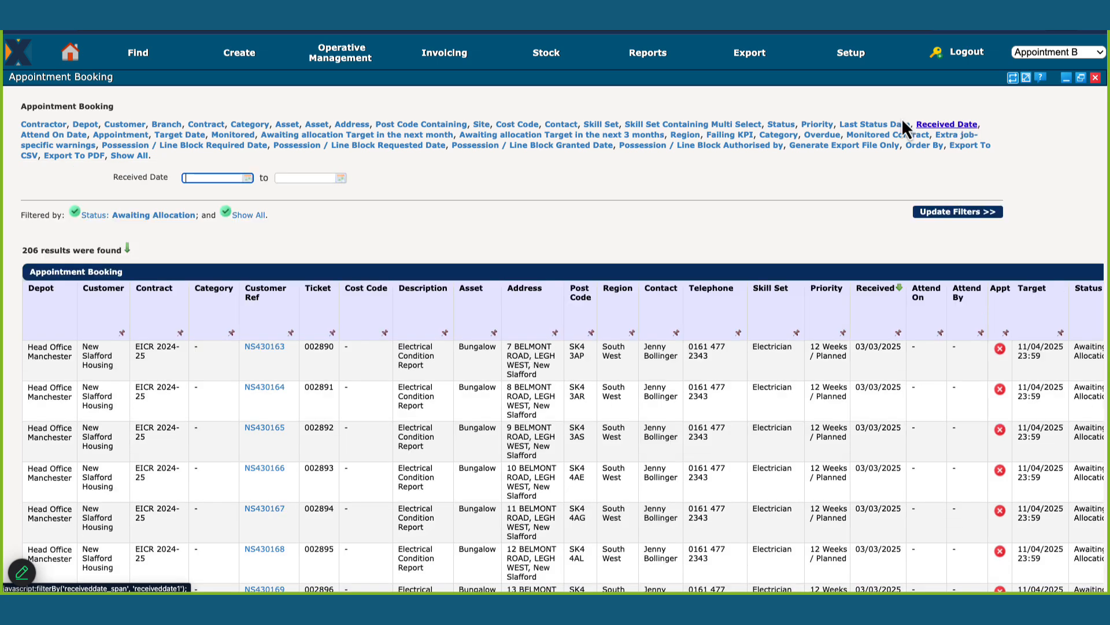
{"action": "left_click", "coordinate": [223, 173]}
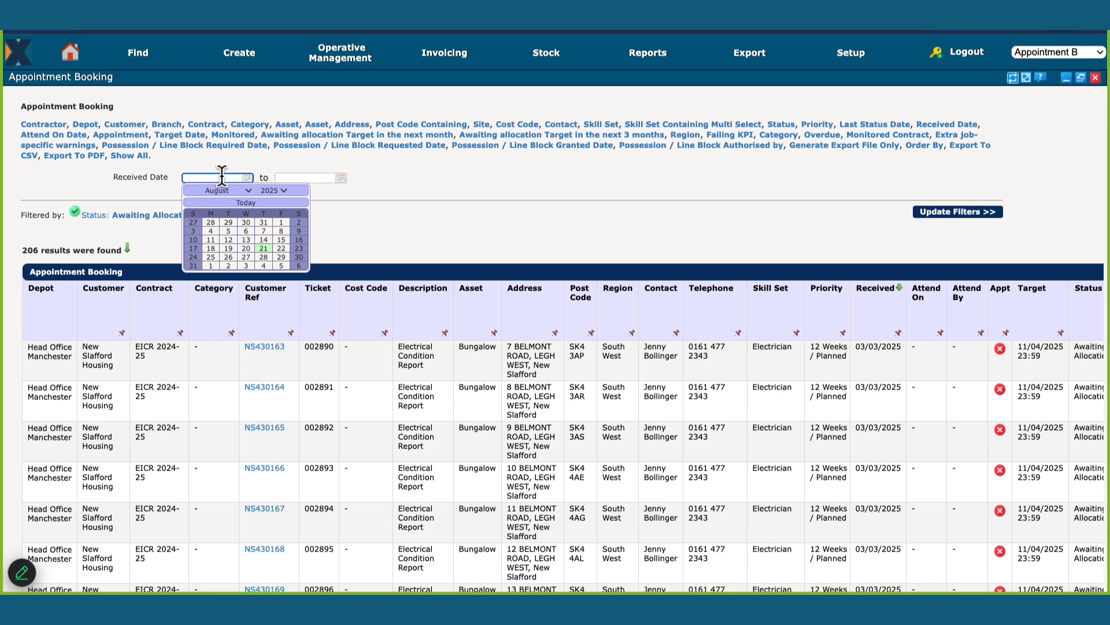
{"action": "left_click", "coordinate": [281, 224]}
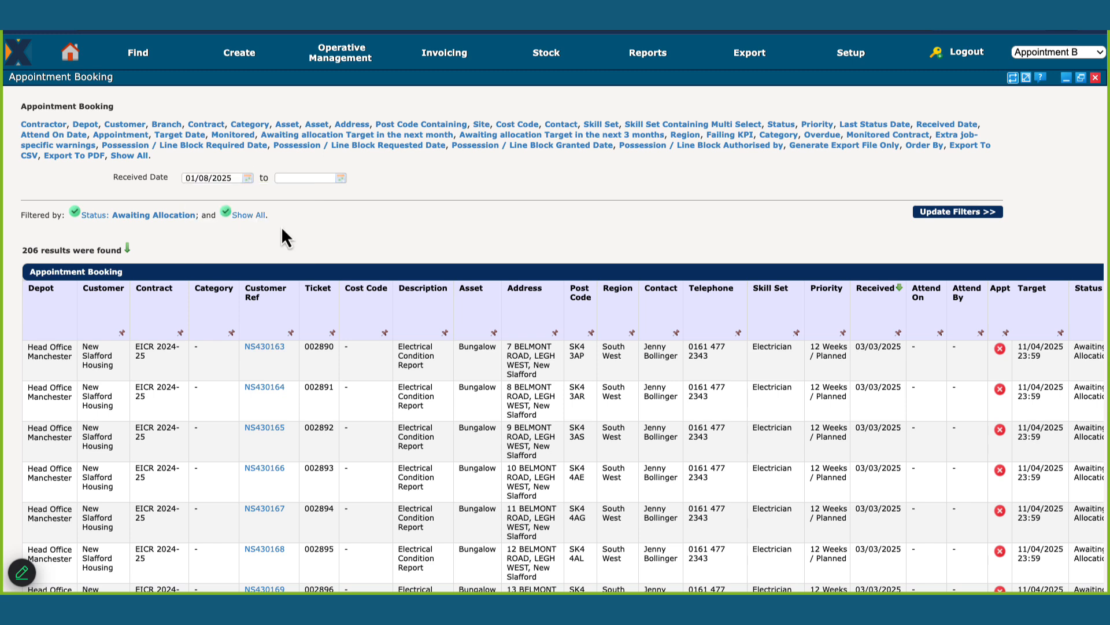
{"action": "left_click", "coordinate": [304, 178]}
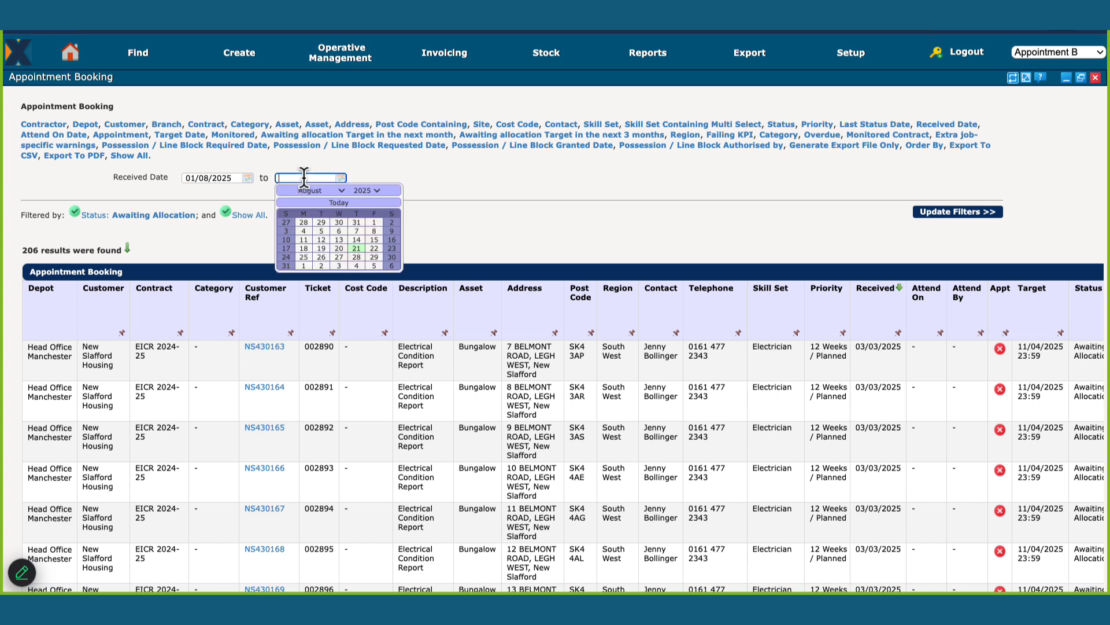
{"action": "key", "text": "Return"}
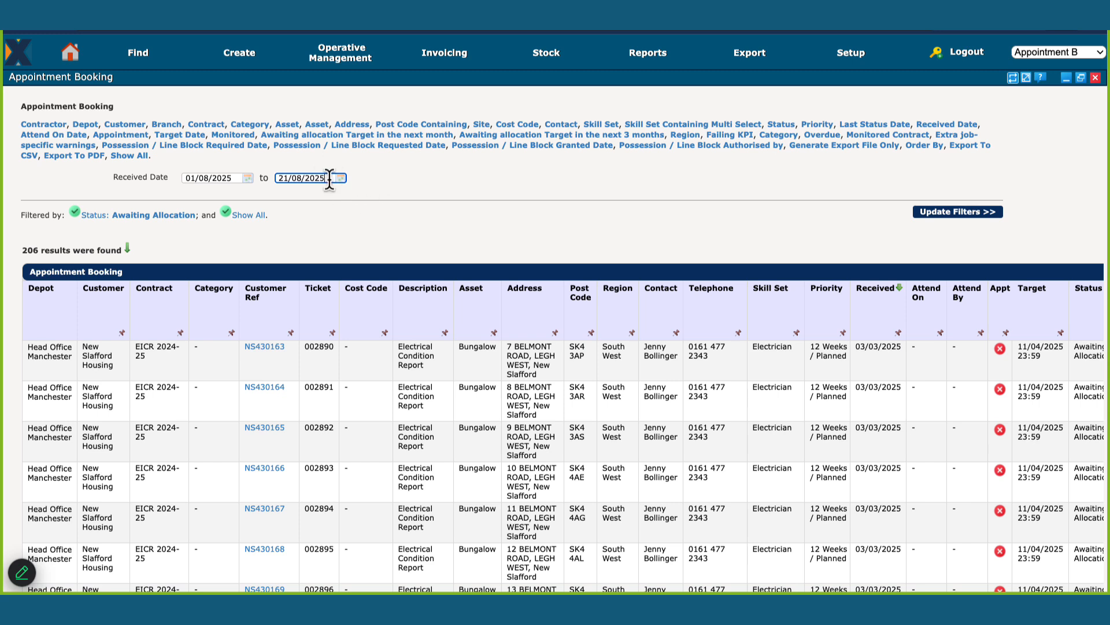
Change the end of the Received Date range to 15/08/2025.
{"action": "left_click", "coordinate": [325, 178]}
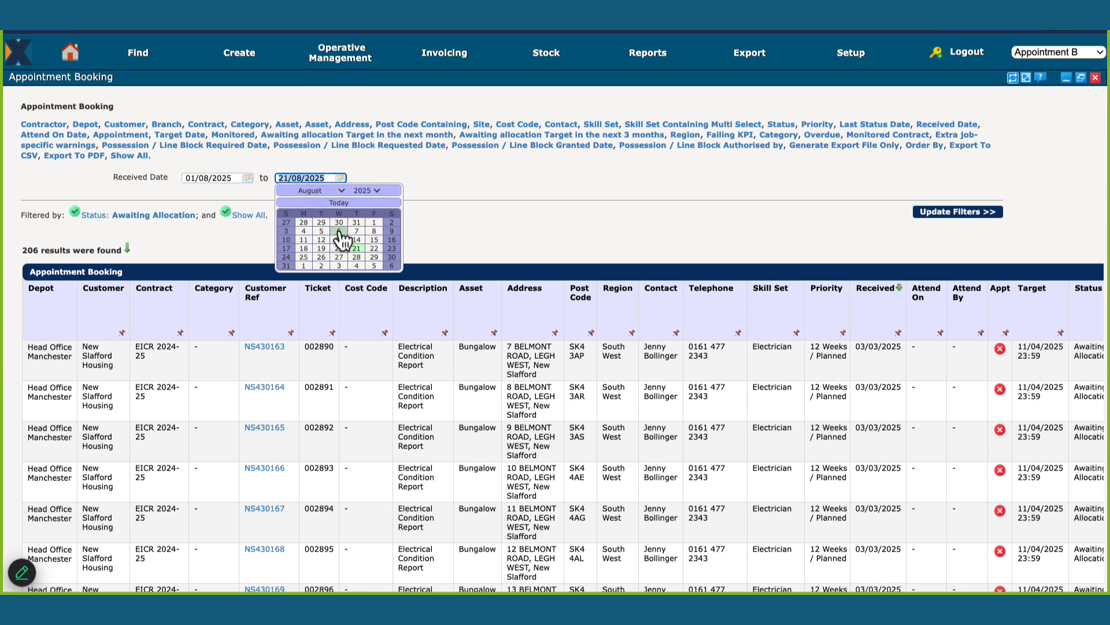
{"action": "left_click", "coordinate": [313, 168]}
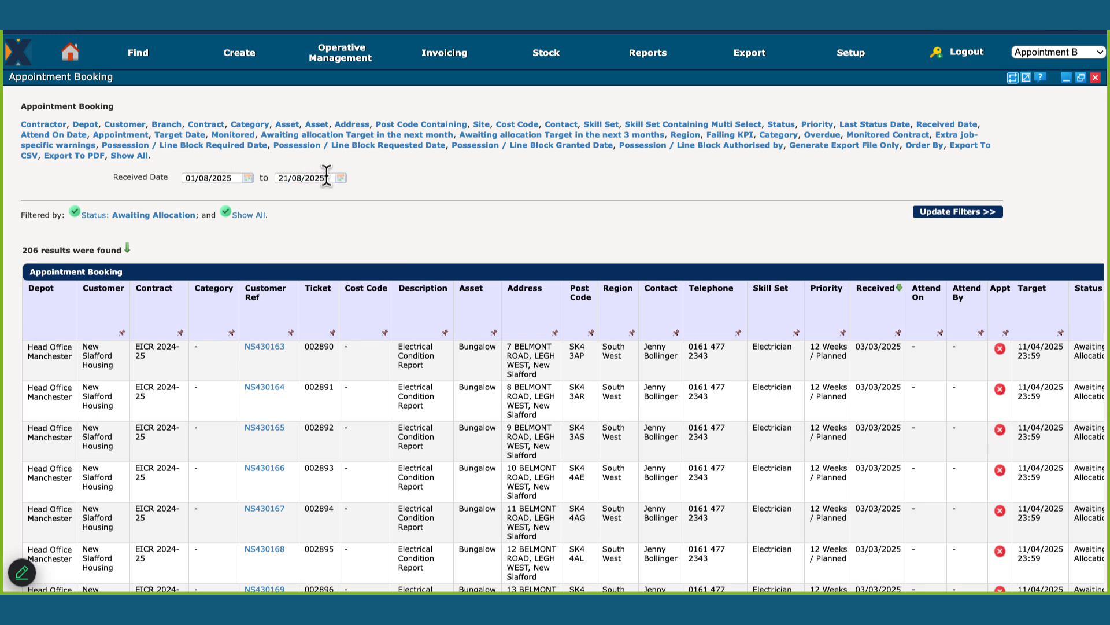
{"action": "left_click", "coordinate": [327, 177]}
{"action": "type", "text": "15"}
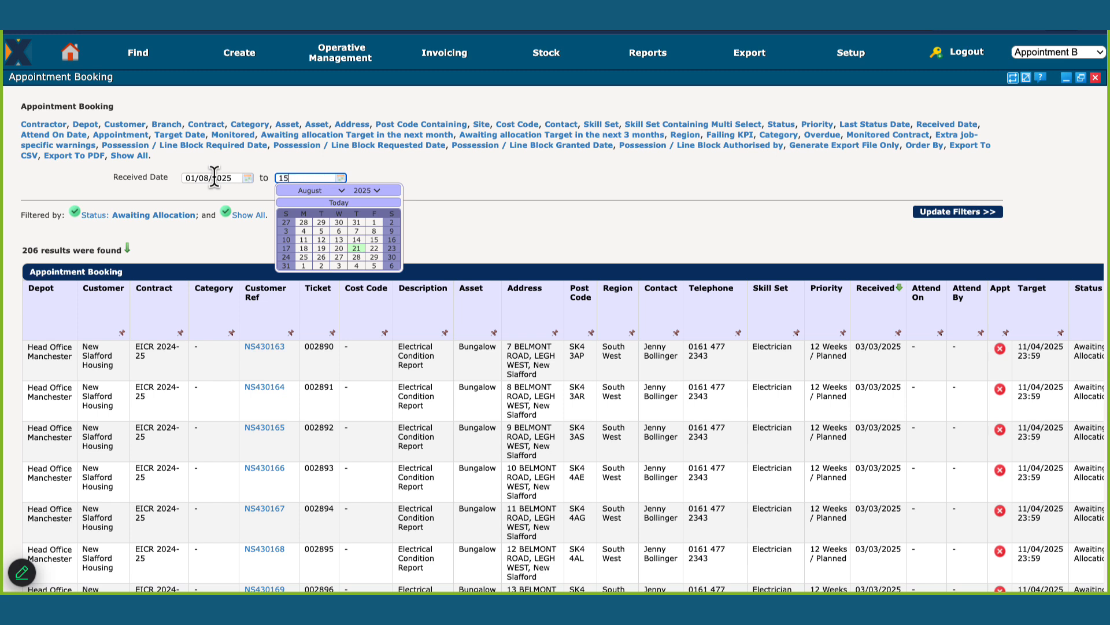
{"action": "type", "text": "/08/2025"}
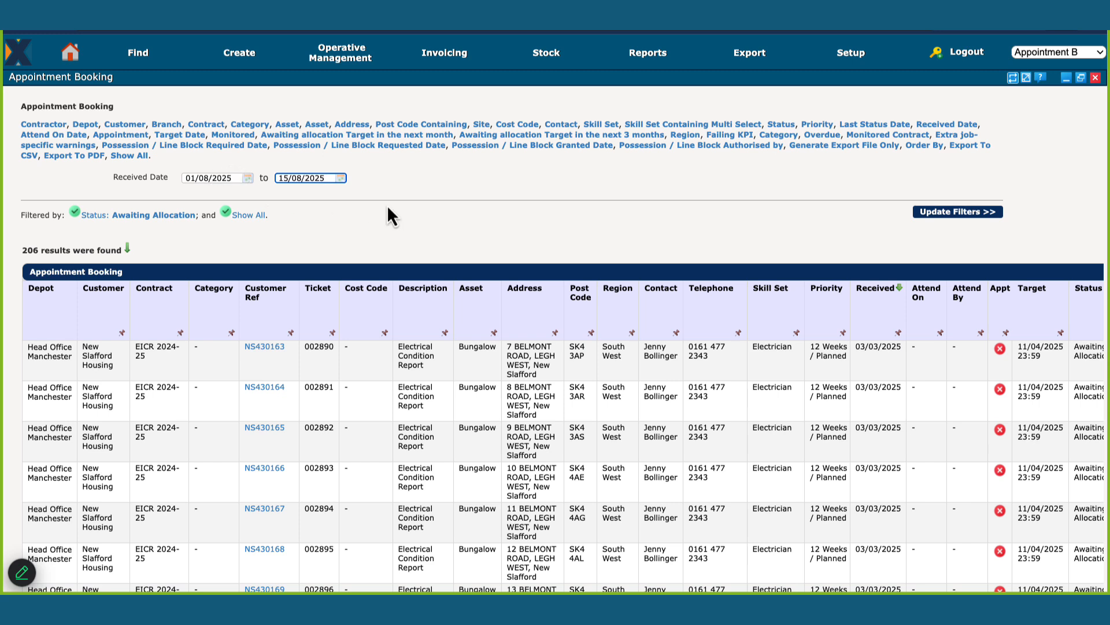
Set the end of the Received Date range to 21/08/2025 and apply the filter to the list.
{"action": "left_click", "coordinate": [341, 178]}
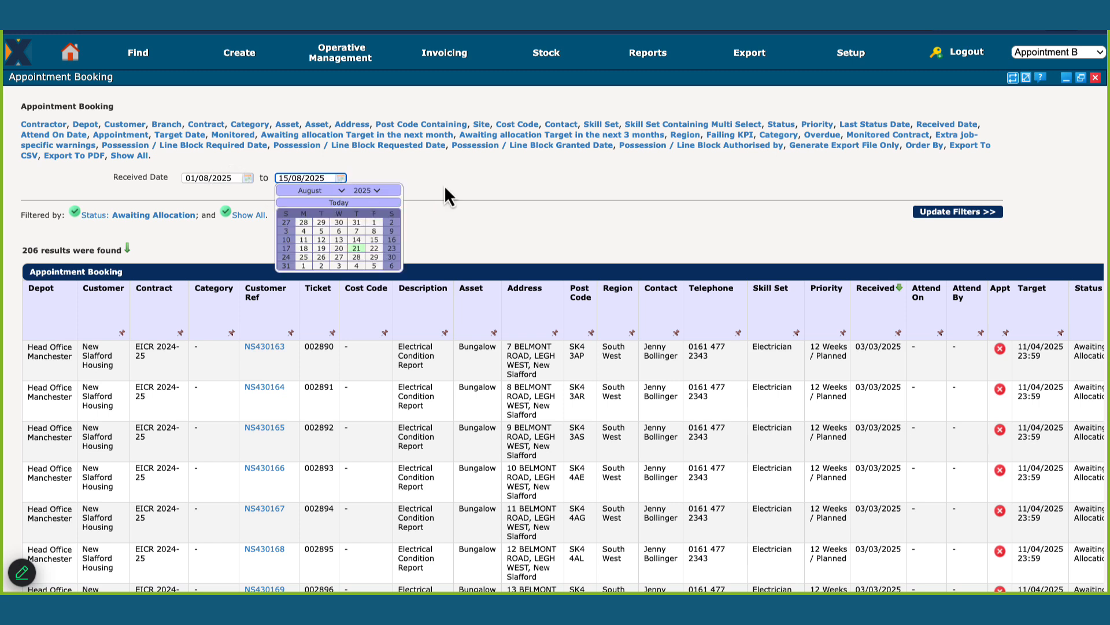
{"action": "left_click", "coordinate": [460, 184]}
{"action": "left_click", "coordinate": [331, 178]}
{"action": "key", "text": "BackSpace"}
{"action": "key", "text": "t"}
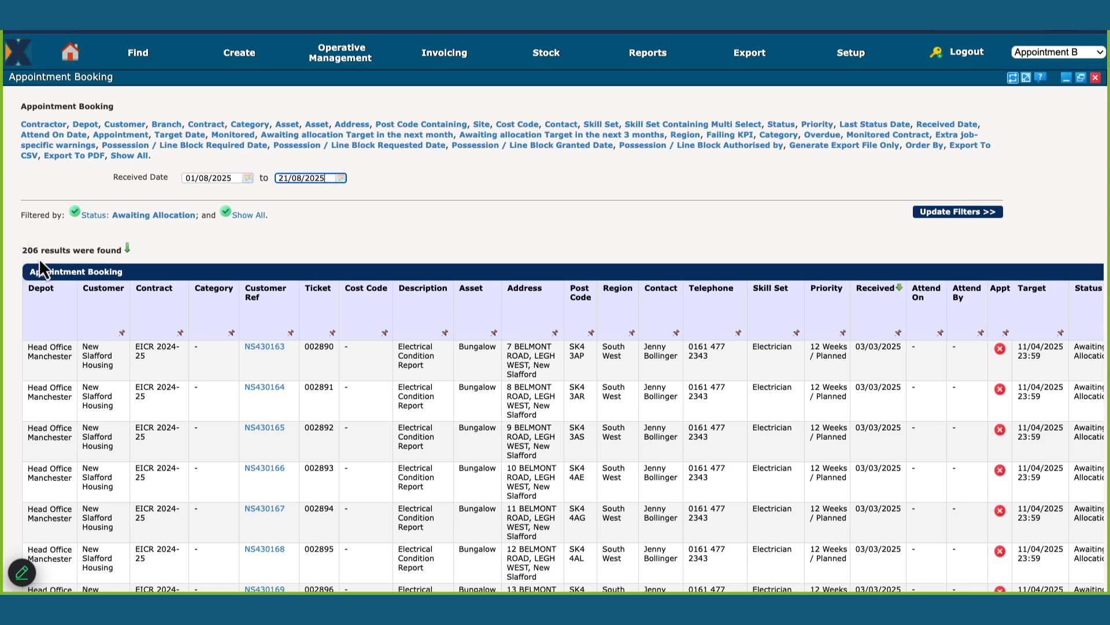
{"action": "left_click", "coordinate": [961, 213]}
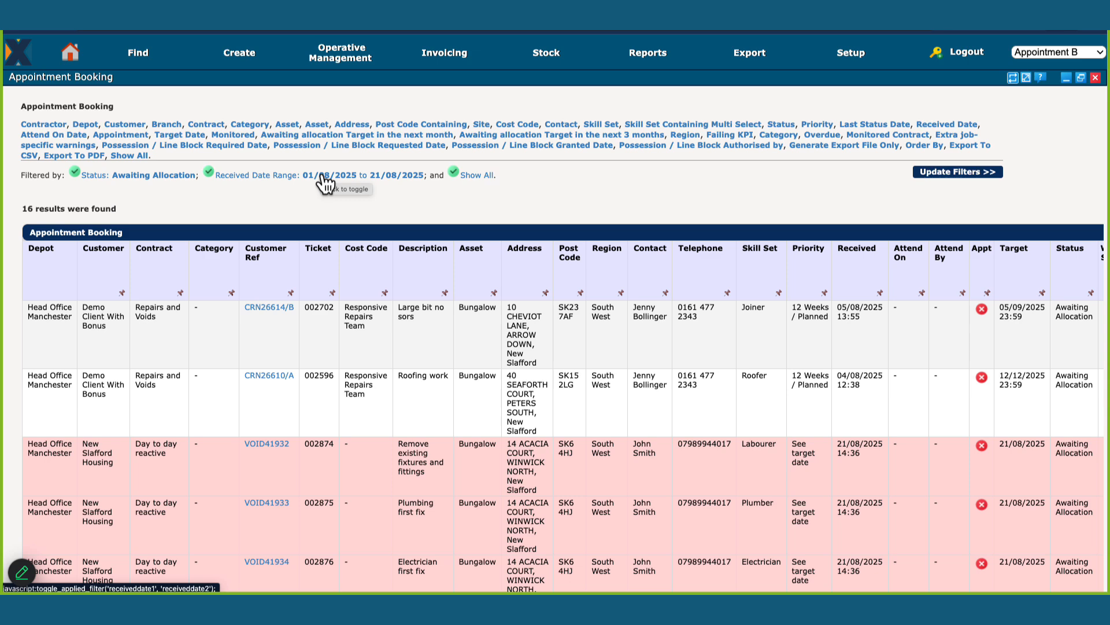
Switch off the Received Date Range filter and filter the list by the Gas skill set instead.
{"action": "left_click", "coordinate": [275, 176]}
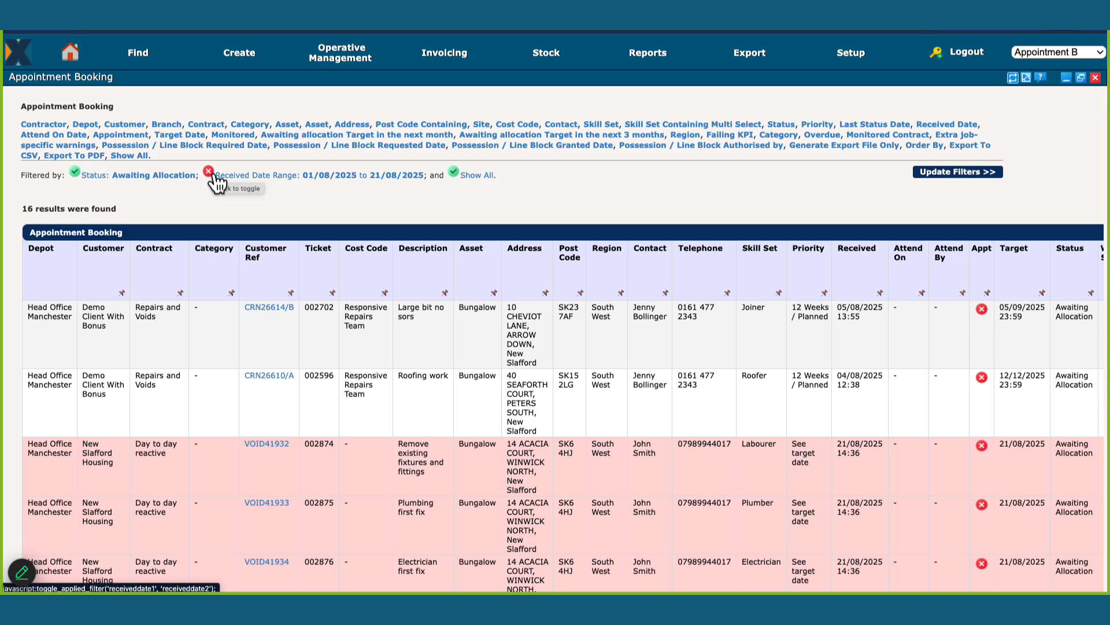
{"action": "left_click", "coordinate": [601, 125]}
{"action": "type", "text": "gas"}
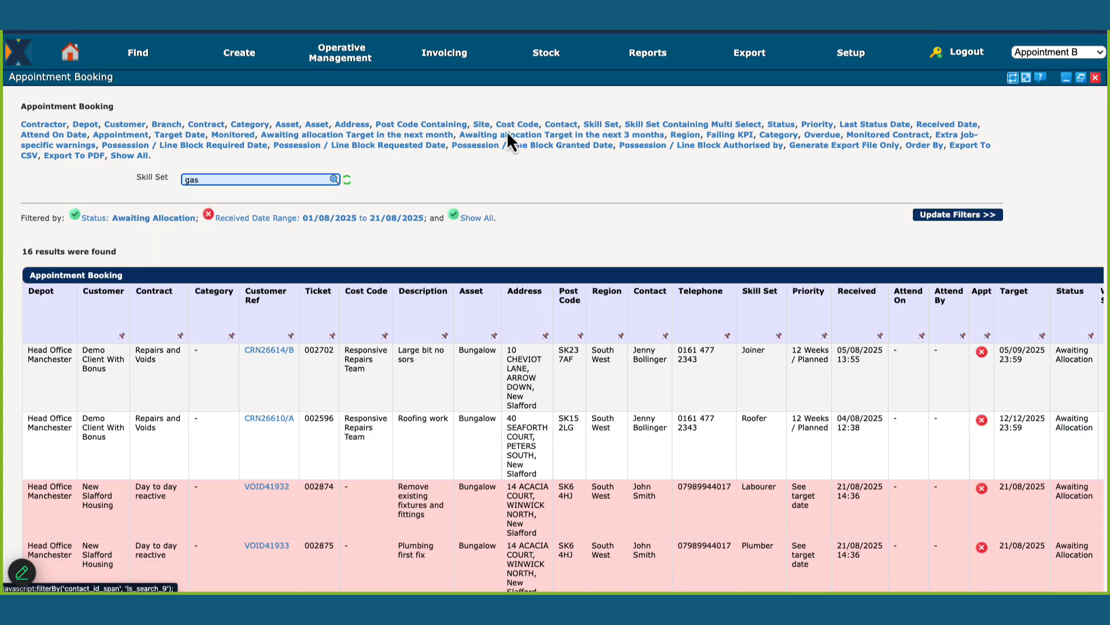
{"action": "left_click", "coordinate": [197, 191]}
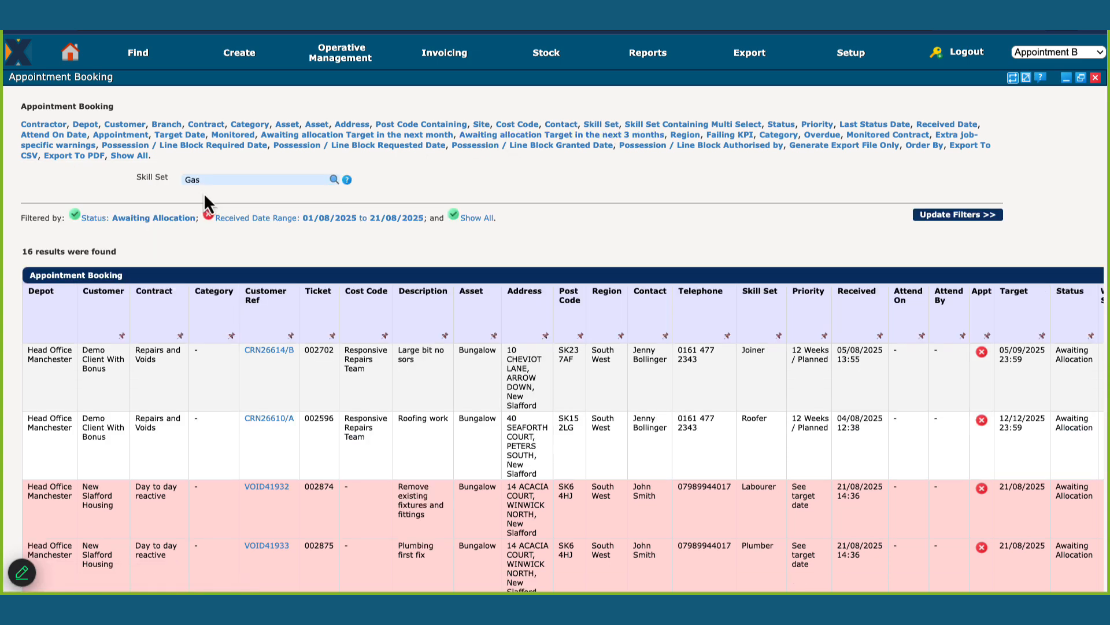
{"action": "left_click", "coordinate": [957, 216]}
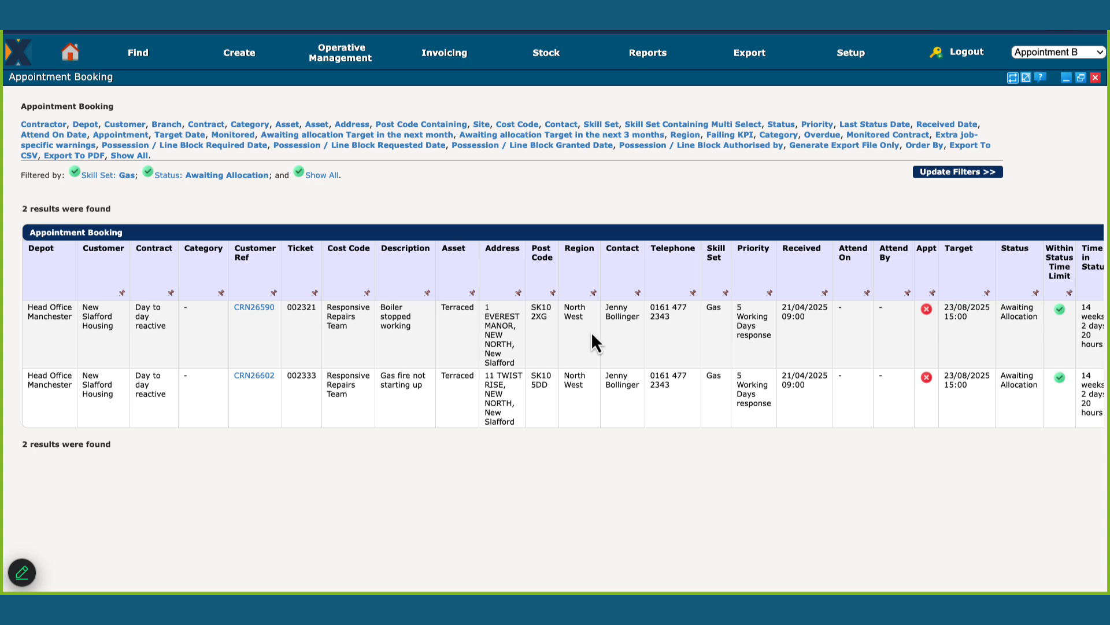
Examine the Gas job list's remaining columns and its Personalise options for report fields and filters, and close the report.
{"action": "scroll", "coordinate": [591, 331], "scroll_direction": "right", "scroll_amount": 9}
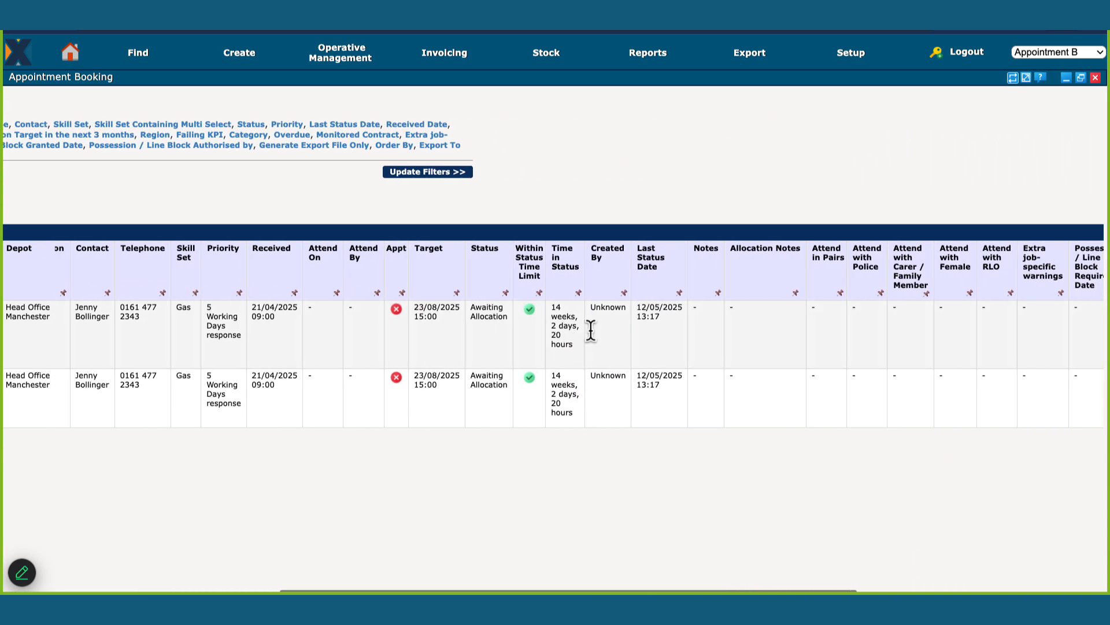
{"action": "scroll", "coordinate": [591, 332], "scroll_direction": "right", "scroll_amount": 8}
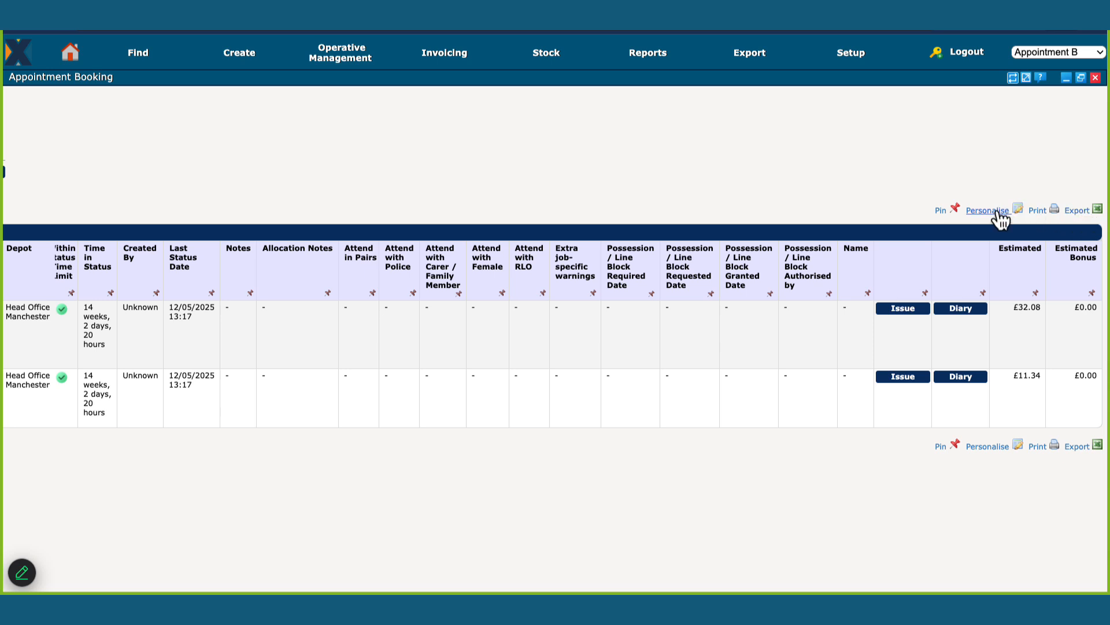
{"action": "left_click", "coordinate": [987, 211]}
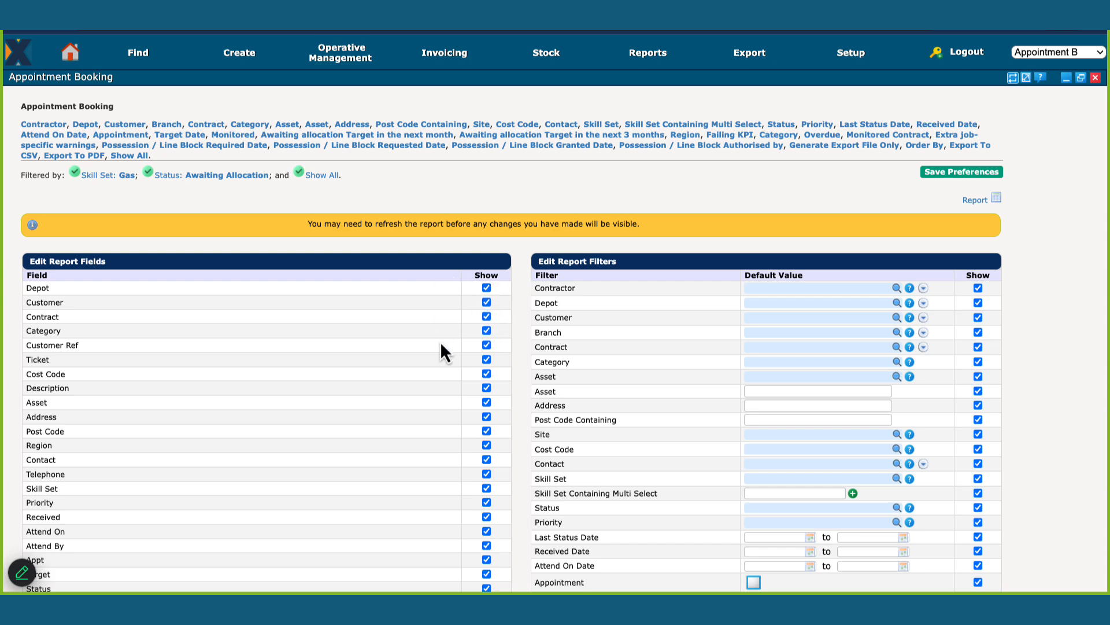
{"action": "scroll", "coordinate": [441, 347], "scroll_direction": "down", "scroll_amount": 5}
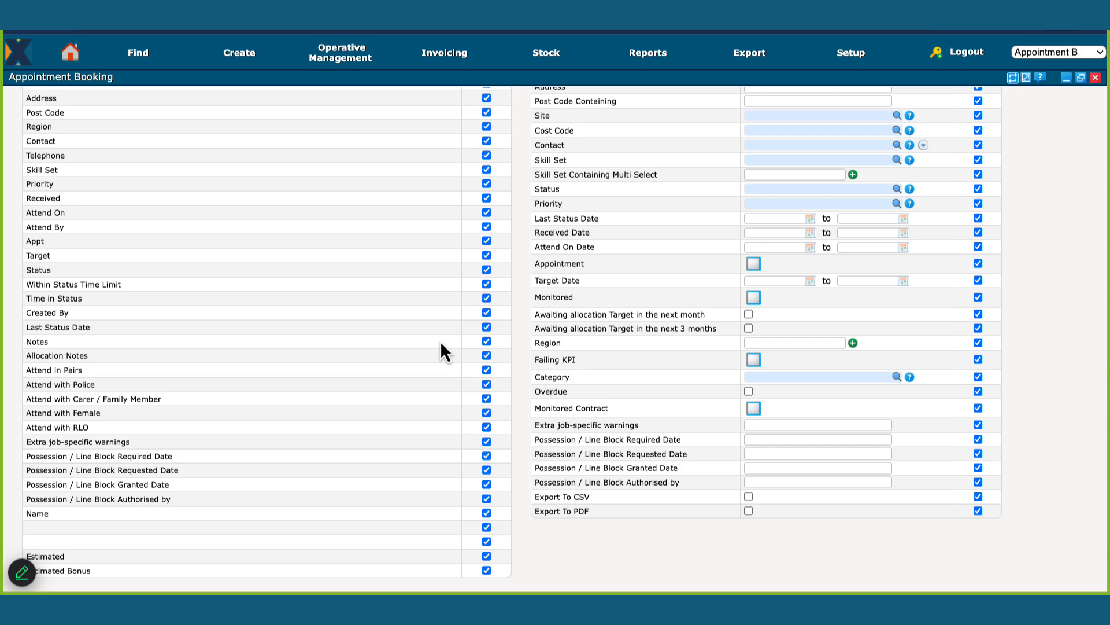
{"action": "left_click", "coordinate": [1096, 78]}
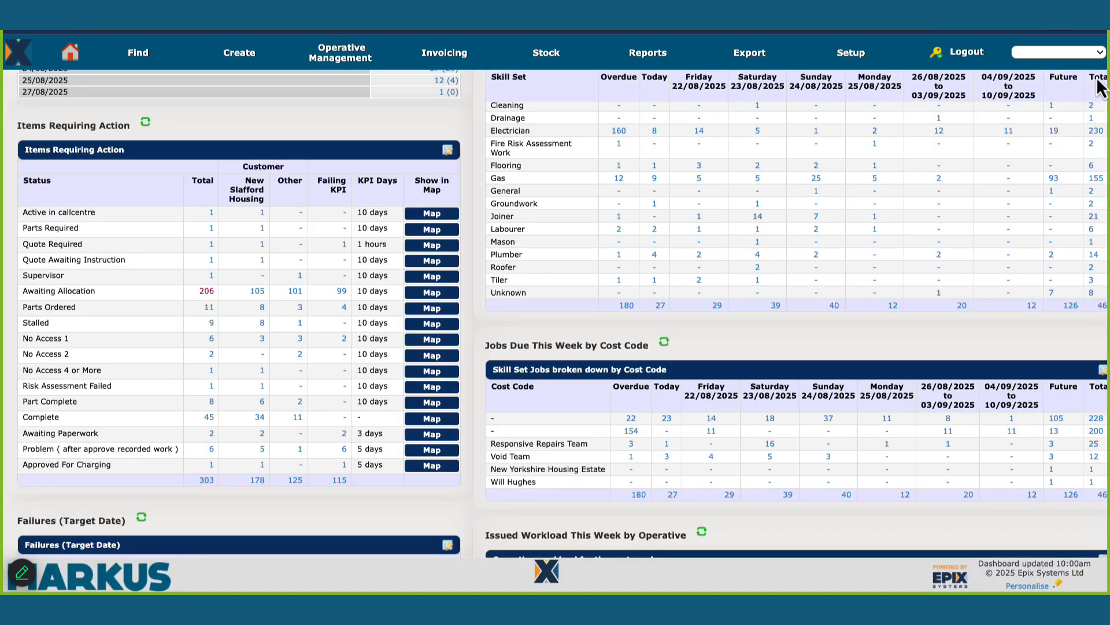
Open all Awaiting Allocation jobs from the Items Requiring Action table and bring up the report's Personalise settings.
{"action": "left_click", "coordinate": [207, 290]}
{"action": "scroll", "coordinate": [639, 292], "scroll_direction": "right", "scroll_amount": 10}
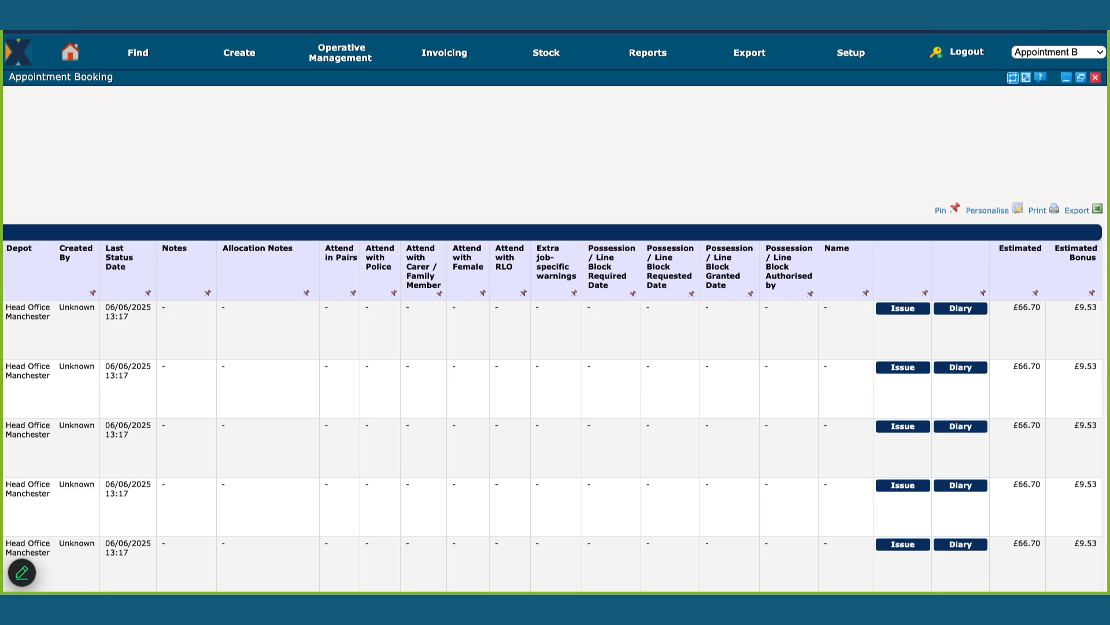
{"action": "left_click", "coordinate": [988, 212]}
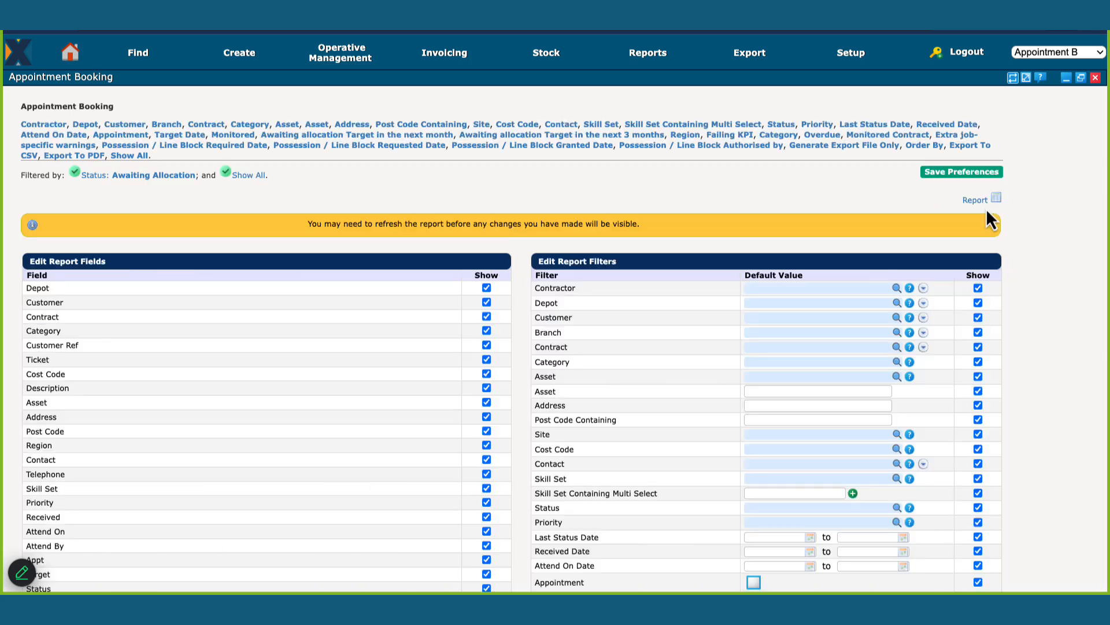
Hide the four Possession / Line Block fields from the report, save the preferences, and return to the dashboard.
{"action": "scroll", "coordinate": [358, 325], "scroll_direction": "down", "scroll_amount": 5}
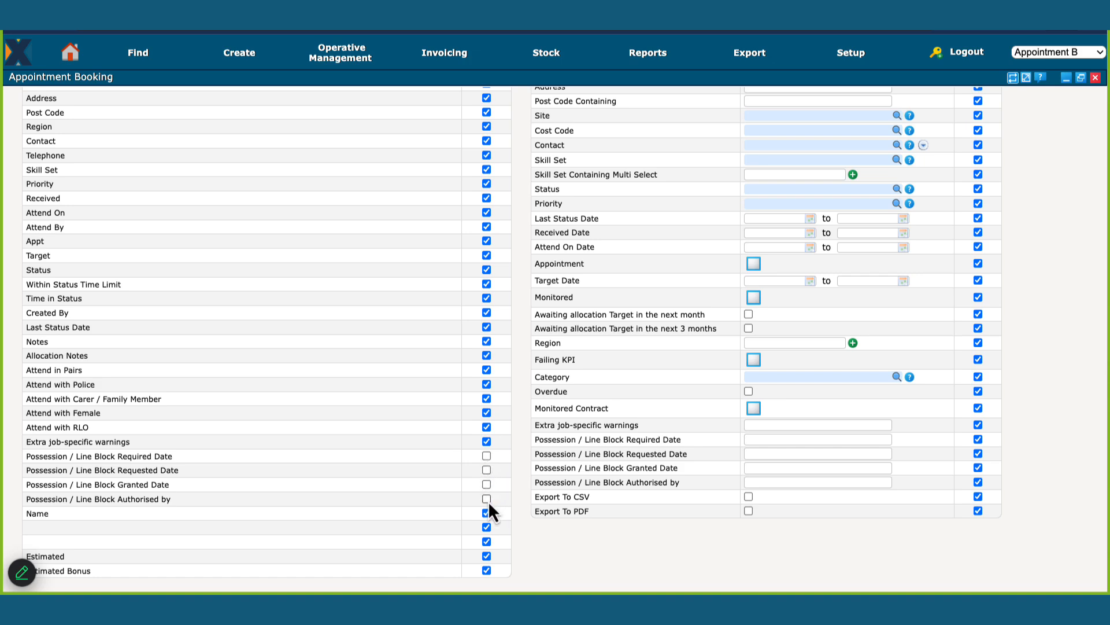
{"action": "left_click", "coordinate": [486, 542]}
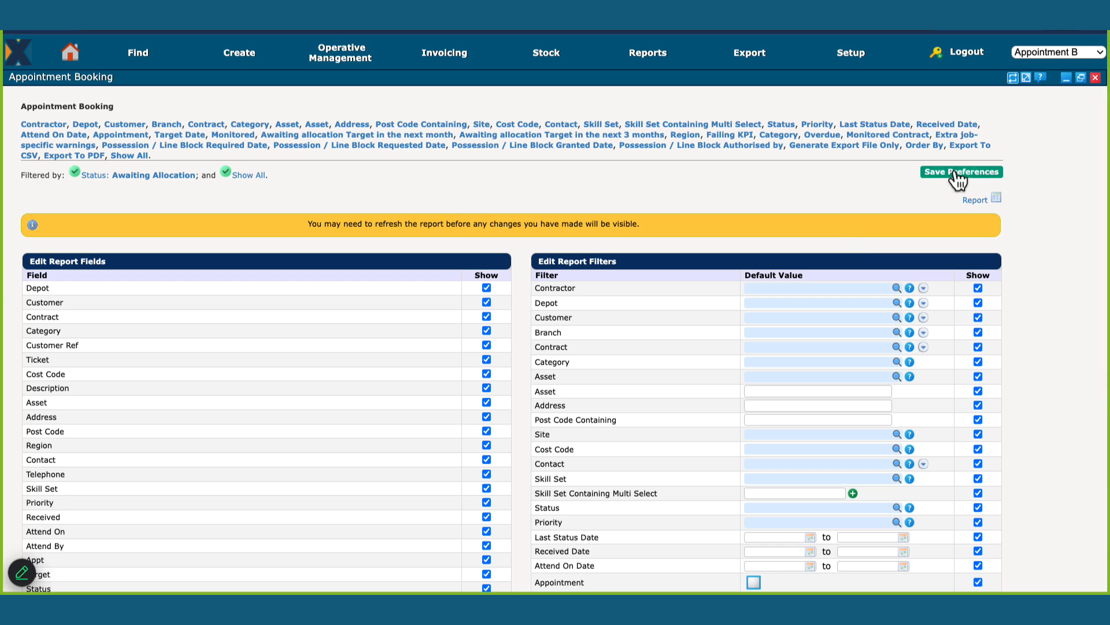
{"action": "left_click", "coordinate": [957, 177]}
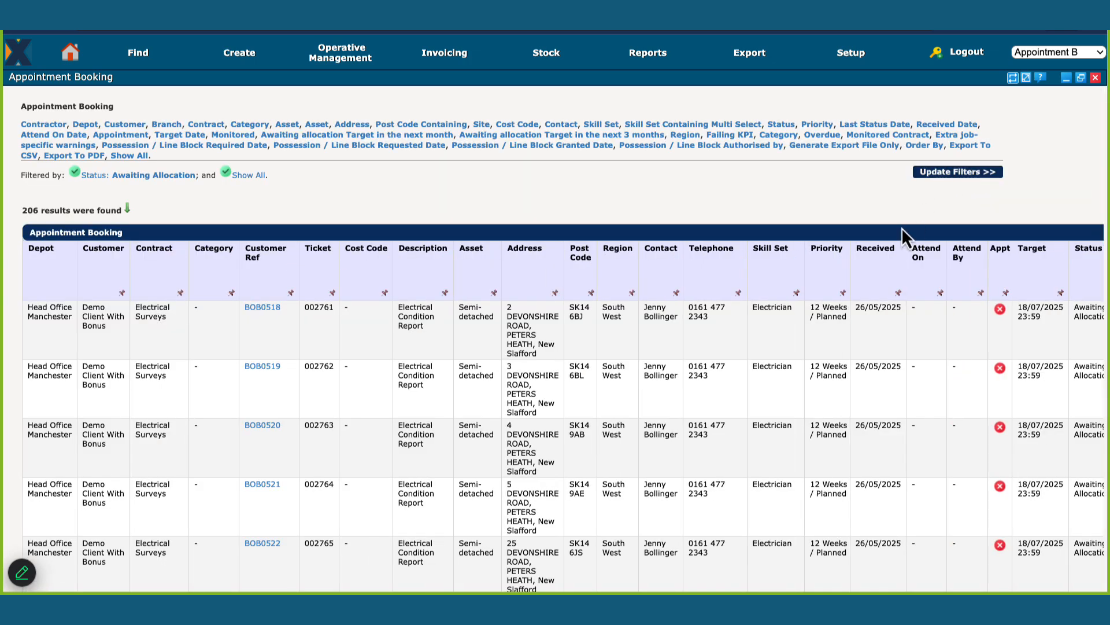
{"action": "left_click", "coordinate": [70, 52]}
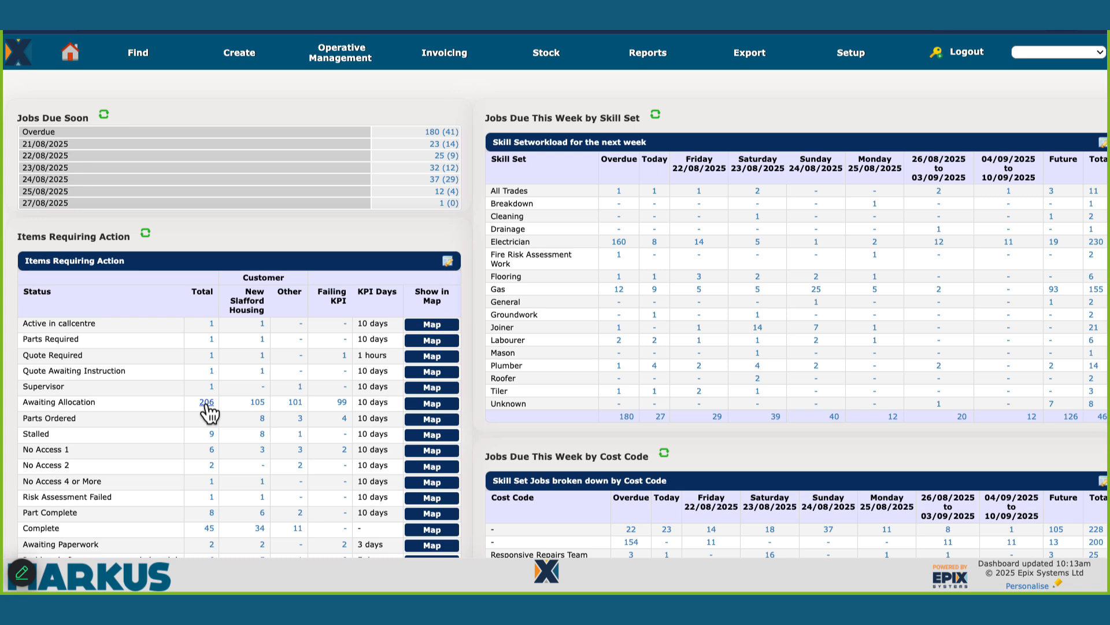
Open all Awaiting Allocation jobs from Items Requiring Action and examine the report's Personalise lists of fields and filters with default values.
{"action": "left_click", "coordinate": [206, 403]}
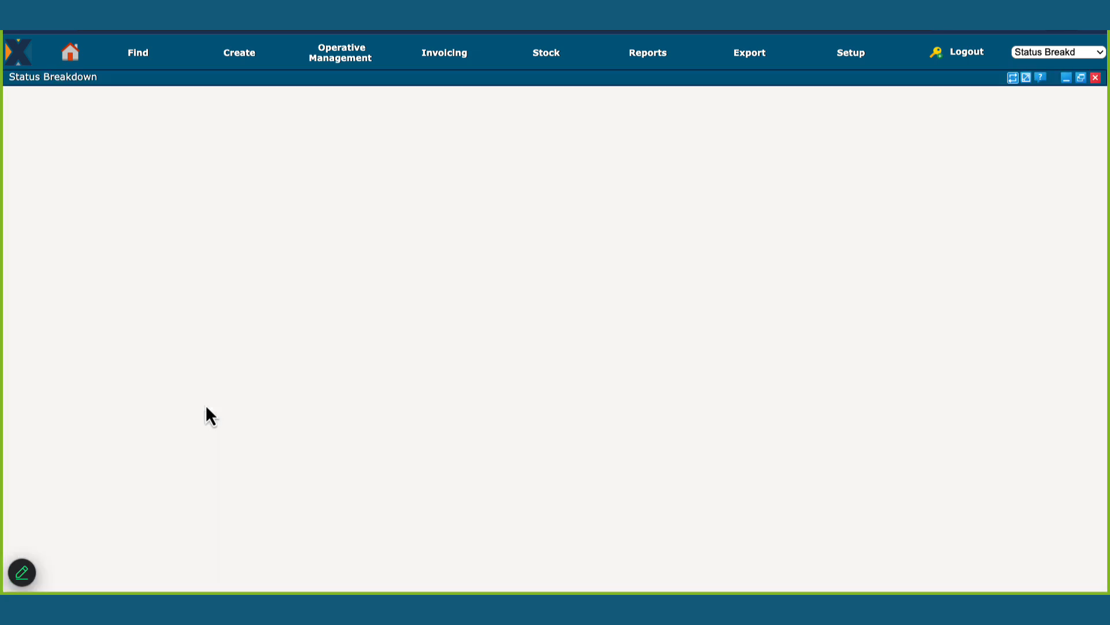
{"action": "scroll", "coordinate": [817, 302], "scroll_direction": "right", "scroll_amount": 10}
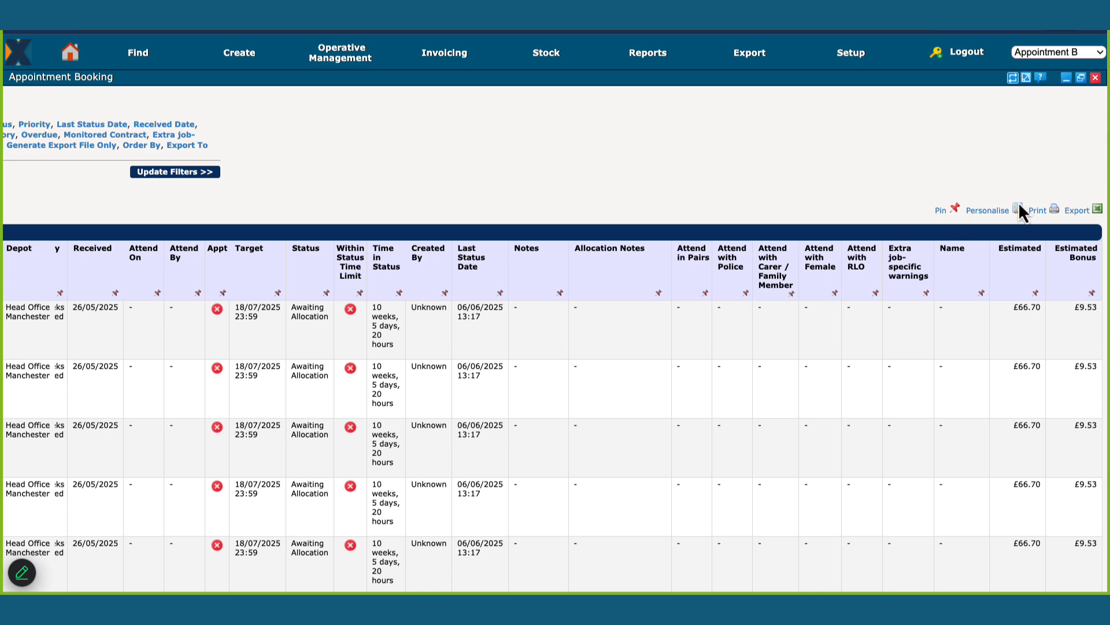
{"action": "left_click", "coordinate": [990, 211]}
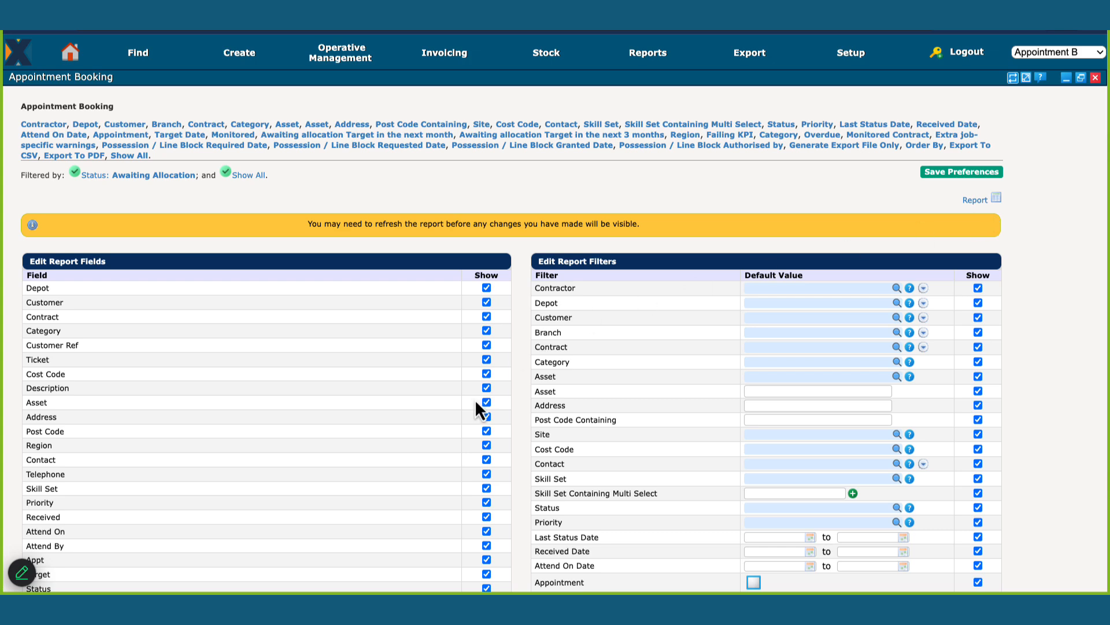
{"action": "scroll", "coordinate": [474, 402], "scroll_direction": "down", "scroll_amount": 5}
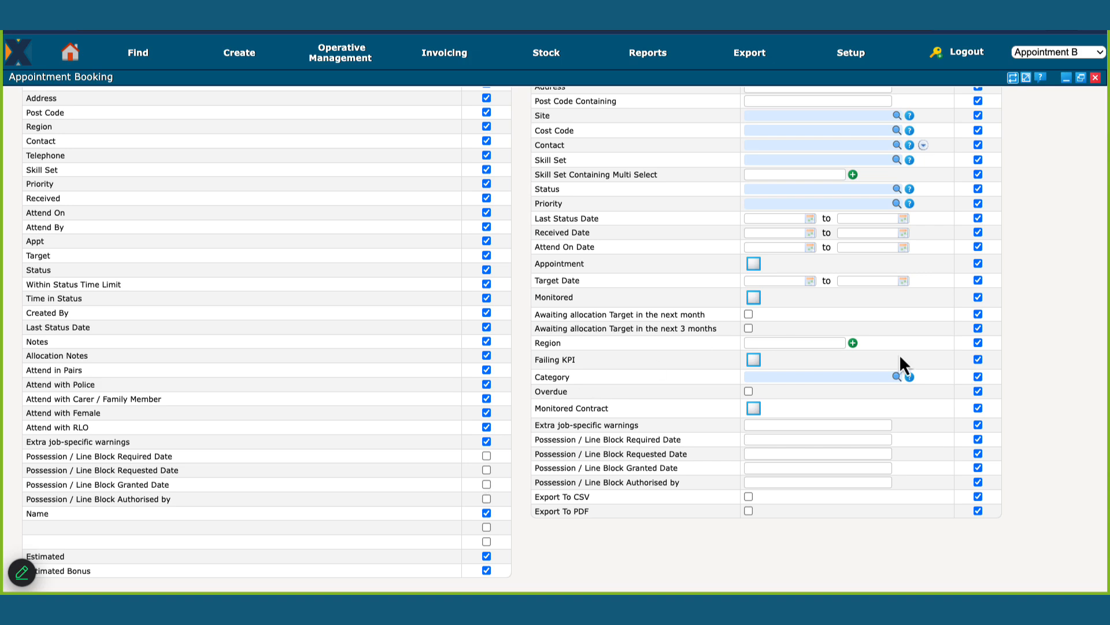
{"action": "scroll", "coordinate": [900, 354], "scroll_direction": "up", "scroll_amount": 10}
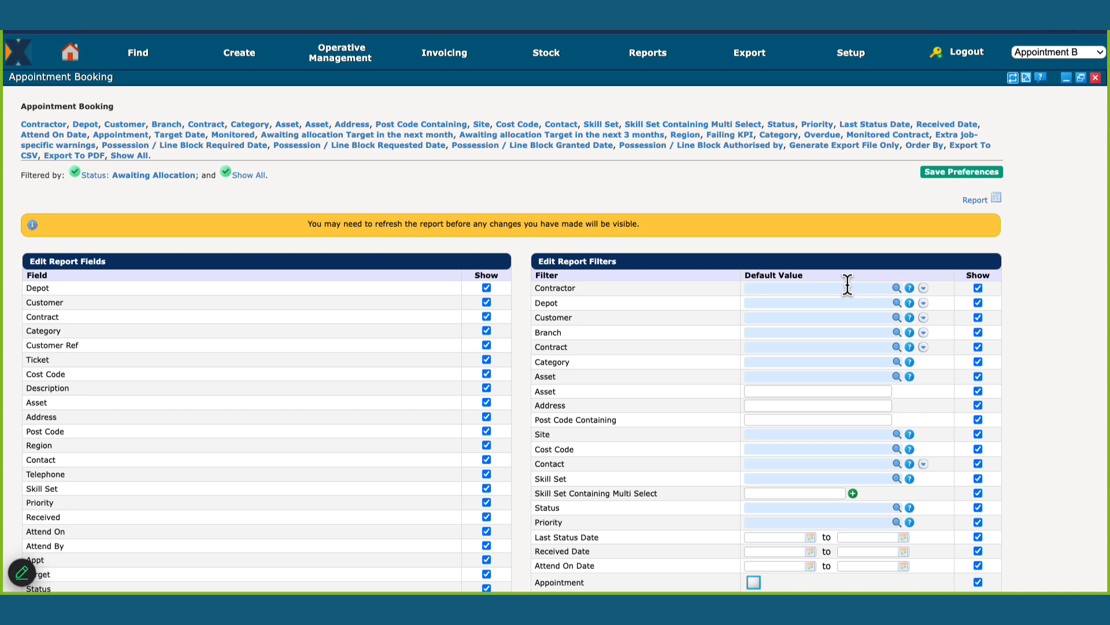
{"action": "scroll", "coordinate": [848, 283], "scroll_direction": "down", "scroll_amount": 2}
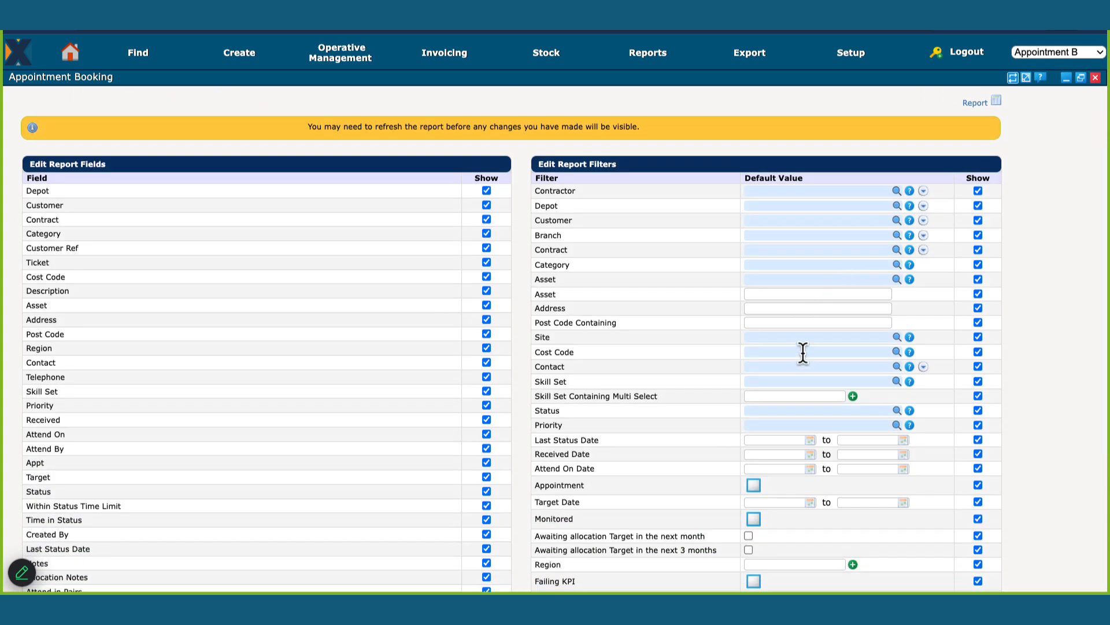
{"action": "scroll", "coordinate": [804, 353], "scroll_direction": "down", "scroll_amount": 3}
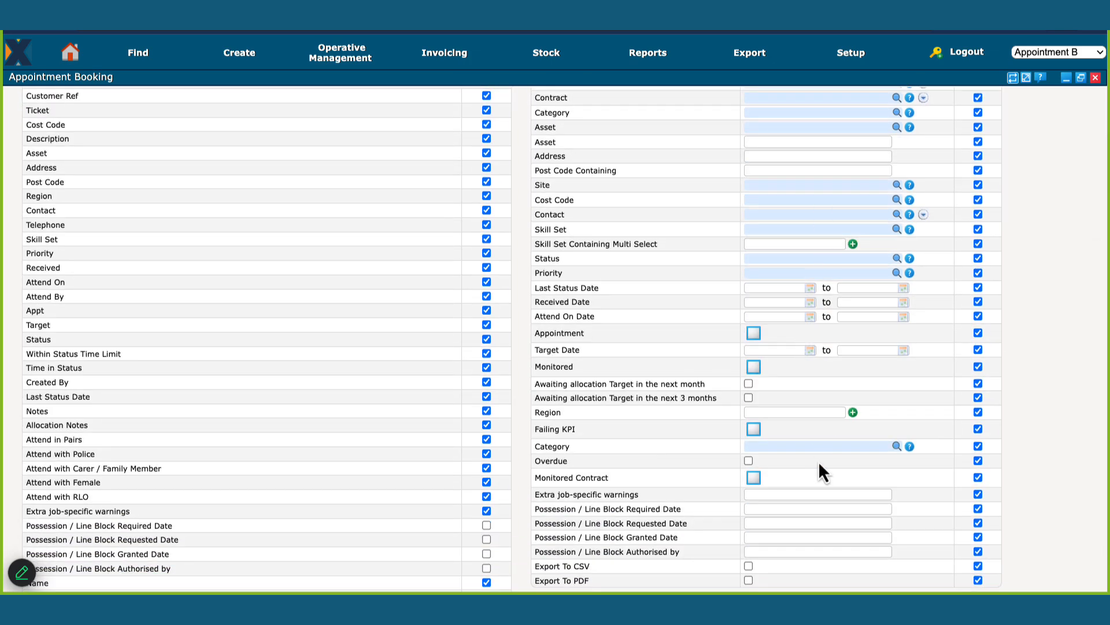
{"action": "scroll", "coordinate": [817, 460], "scroll_direction": "up", "scroll_amount": 3}
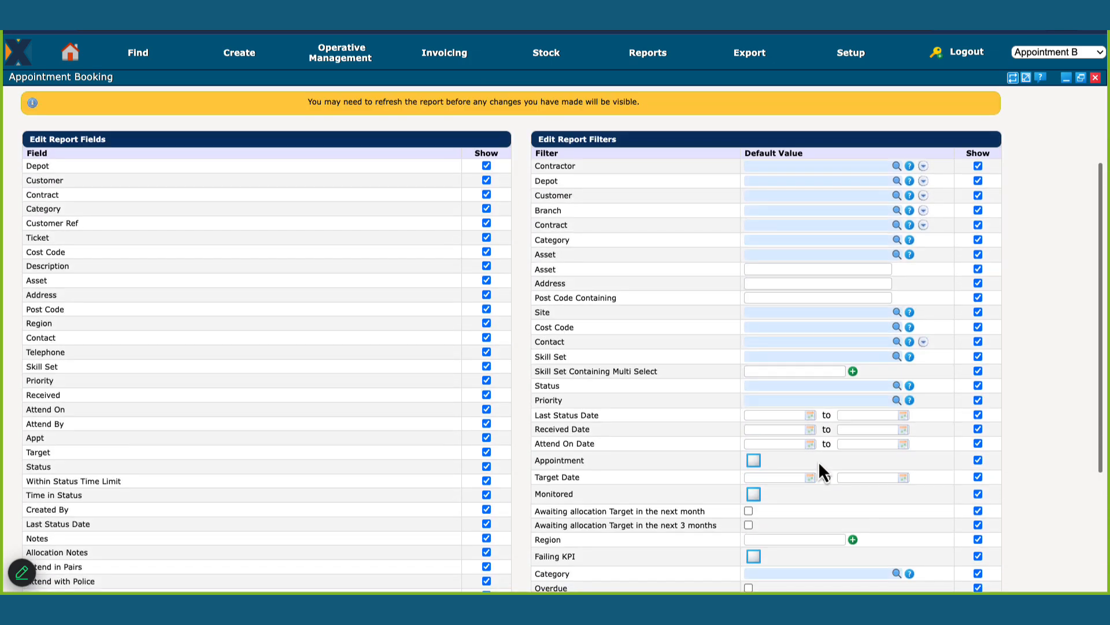
Set the default value of the report's Skill Set filter to Gas.
{"action": "left_click", "coordinate": [801, 356]}
{"action": "type", "text": "gas"}
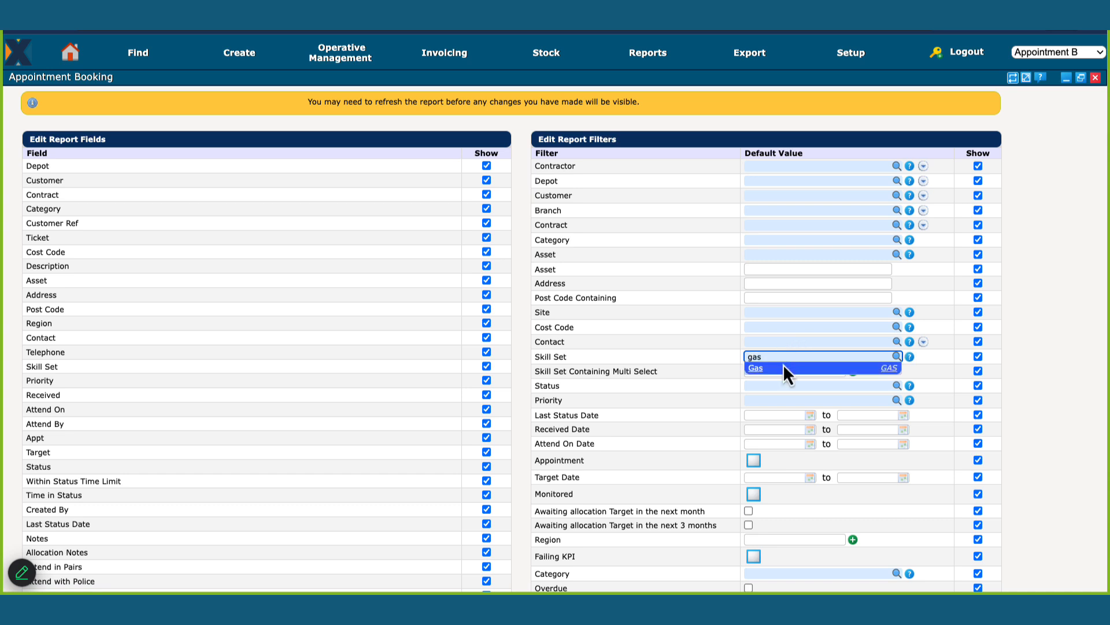
{"action": "left_click", "coordinate": [788, 368]}
{"action": "scroll", "coordinate": [1001, 178], "scroll_direction": "up", "scroll_amount": 3}
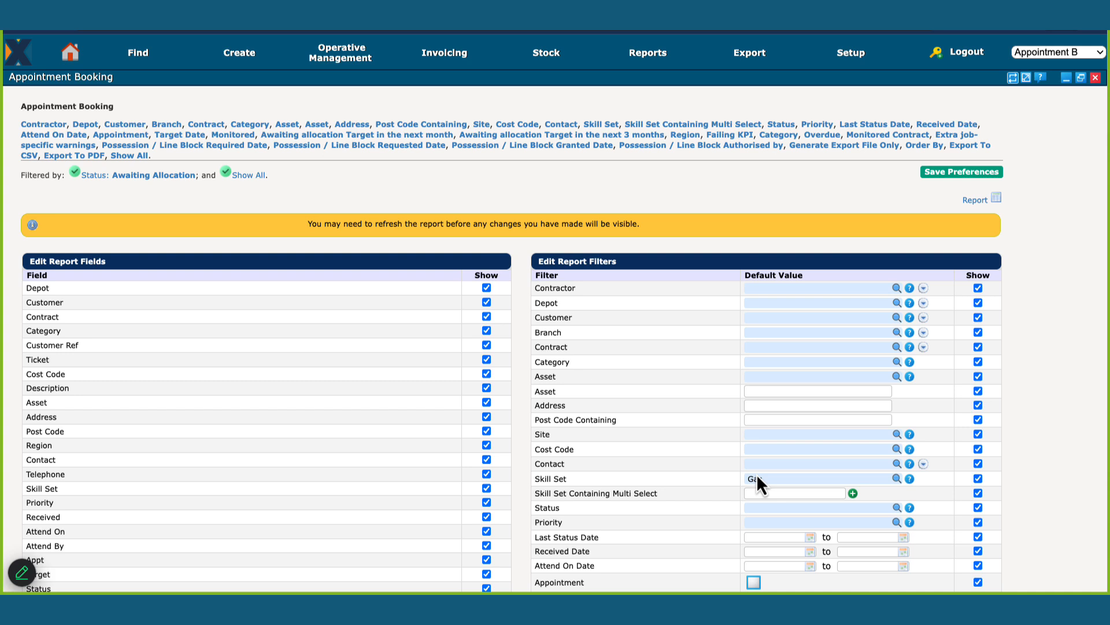
Clear the Gas default from the Skill Set filter and close the report without saving preferences.
{"action": "left_click", "coordinate": [768, 450]}
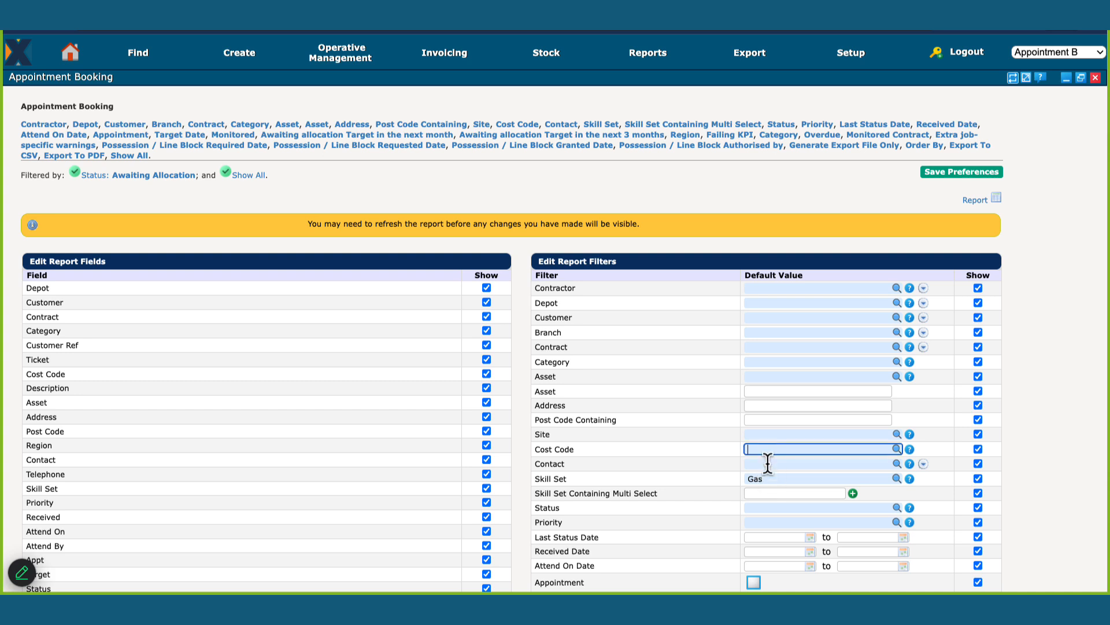
{"action": "double_click", "coordinate": [757, 478]}
{"action": "key", "text": "BackSpace"}
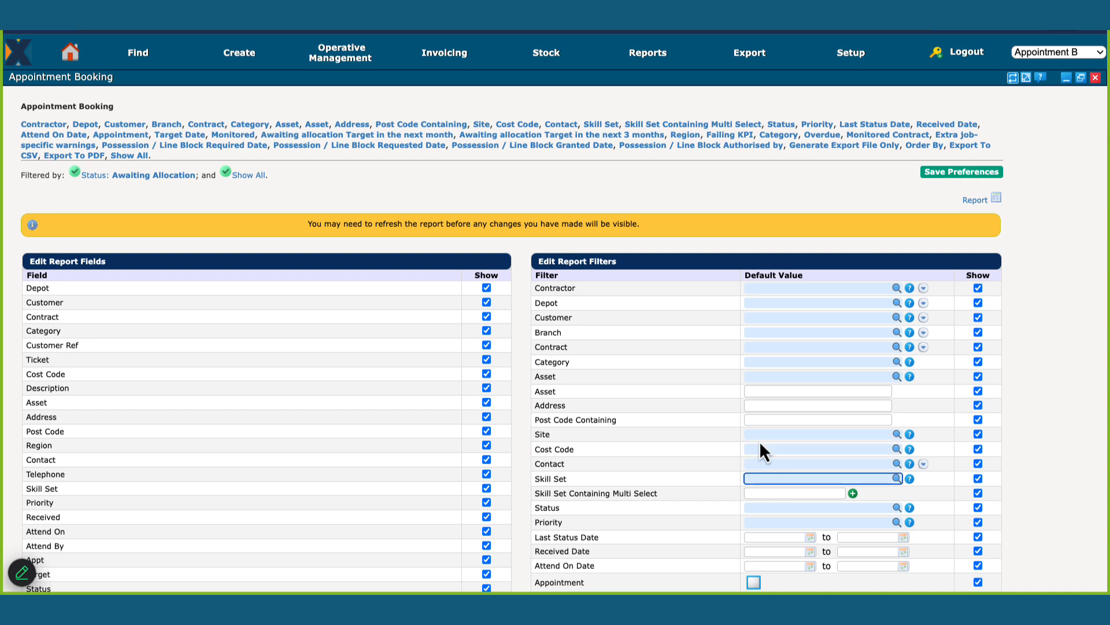
{"action": "left_click", "coordinate": [762, 449]}
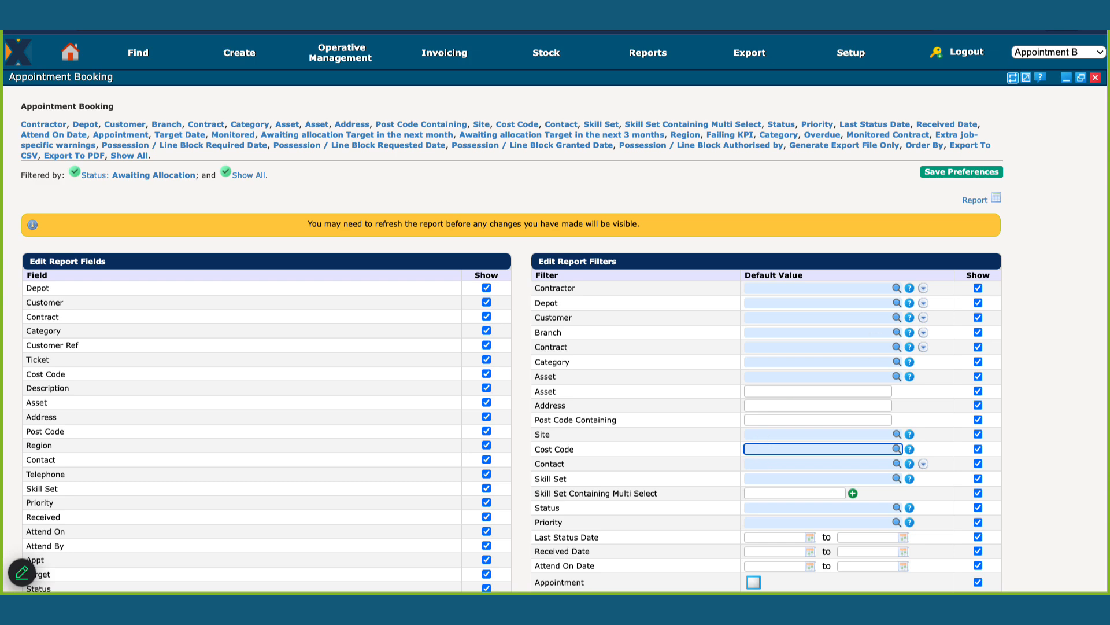
{"action": "left_click", "coordinate": [1095, 77]}
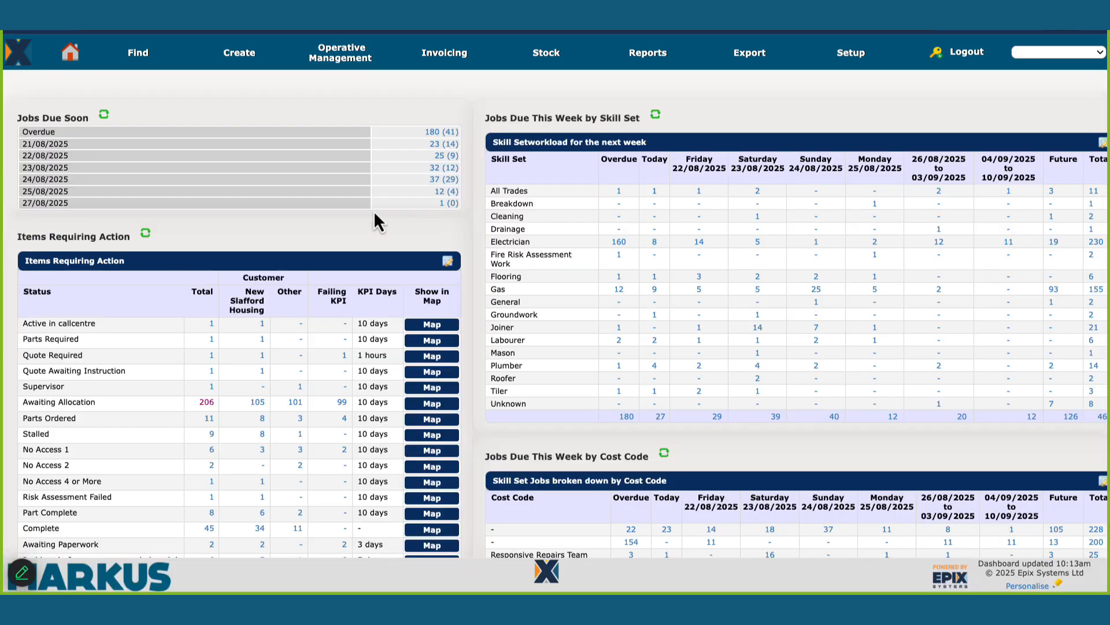
Reopen the full Awaiting Allocation report, review its Personalise fields and filters once more, and close it.
{"action": "left_click", "coordinate": [207, 402]}
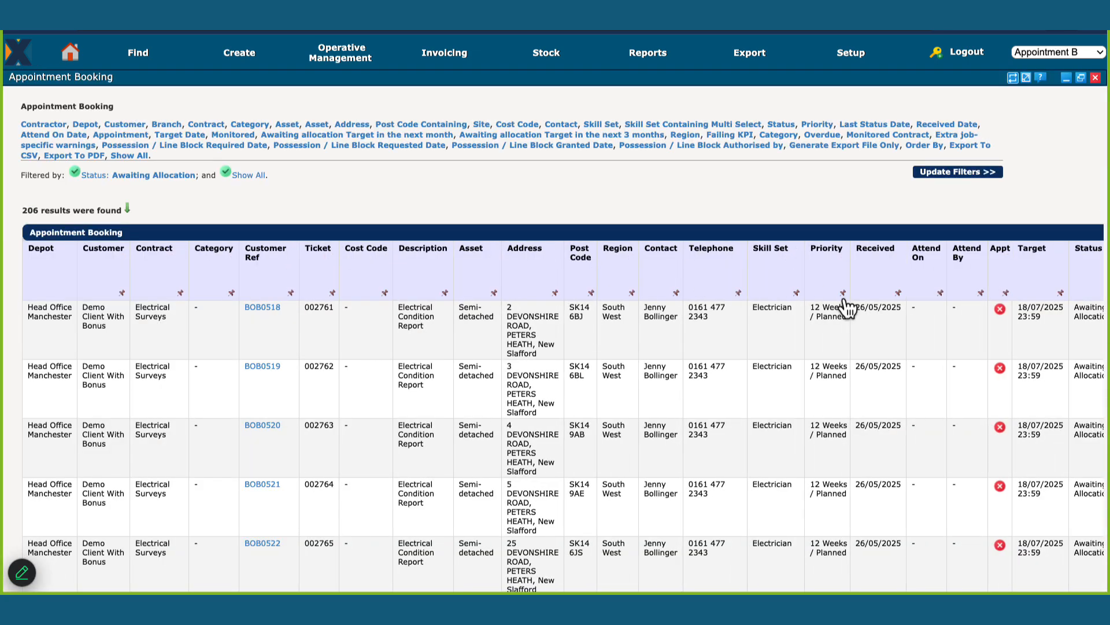
{"action": "scroll", "coordinate": [845, 308], "scroll_direction": "right", "scroll_amount": 10}
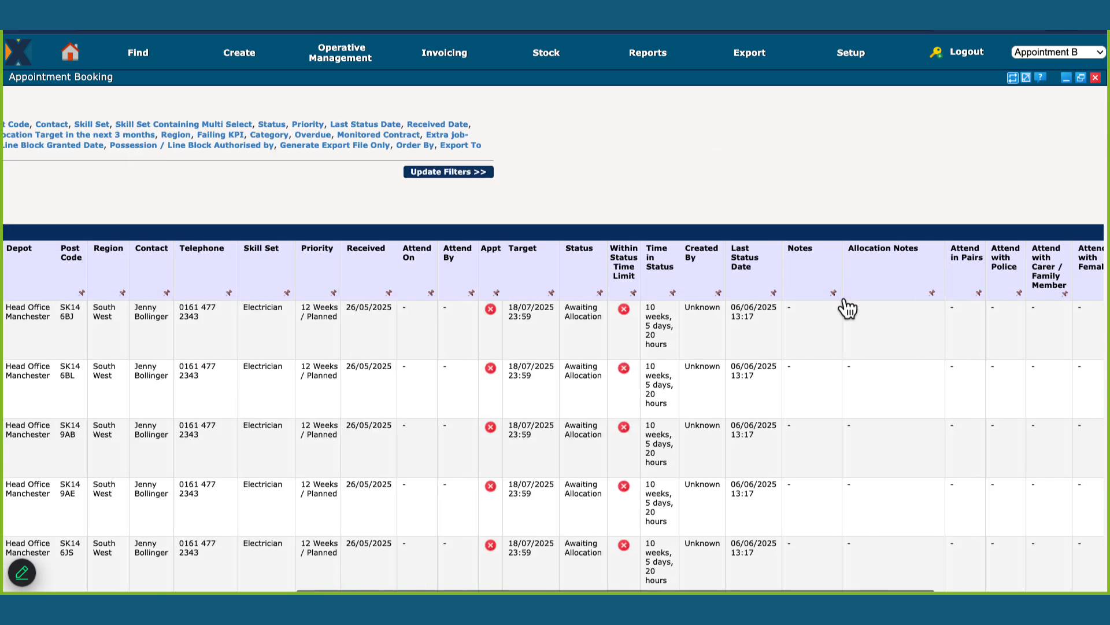
{"action": "left_click", "coordinate": [993, 211]}
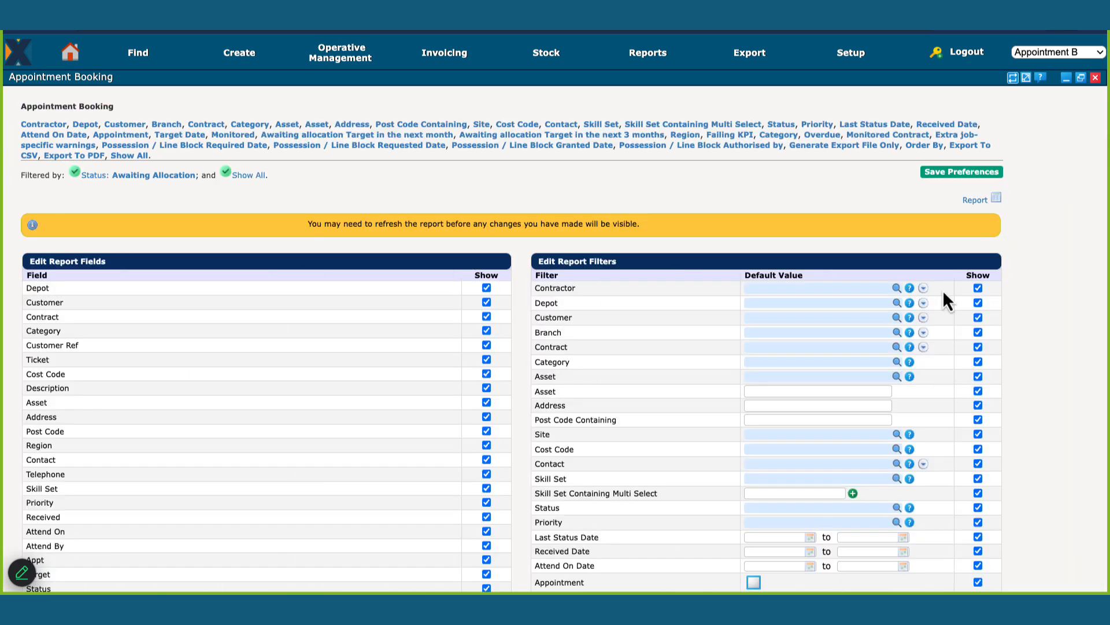
{"action": "scroll", "coordinate": [932, 356], "scroll_direction": "down", "scroll_amount": 5}
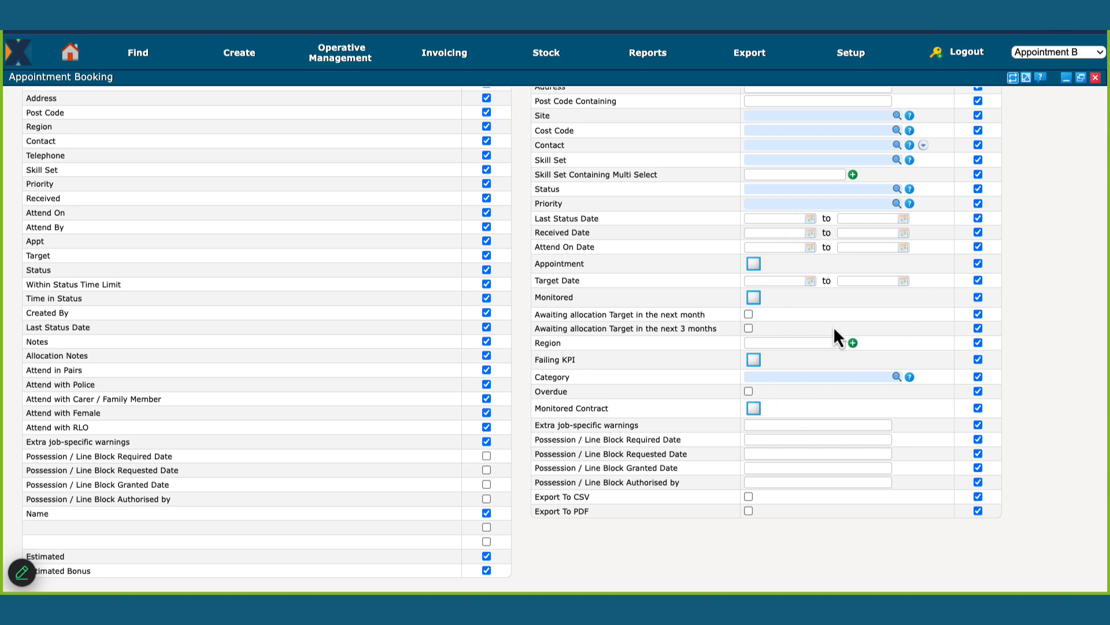
{"action": "scroll", "coordinate": [834, 327], "scroll_direction": "up", "scroll_amount": 5}
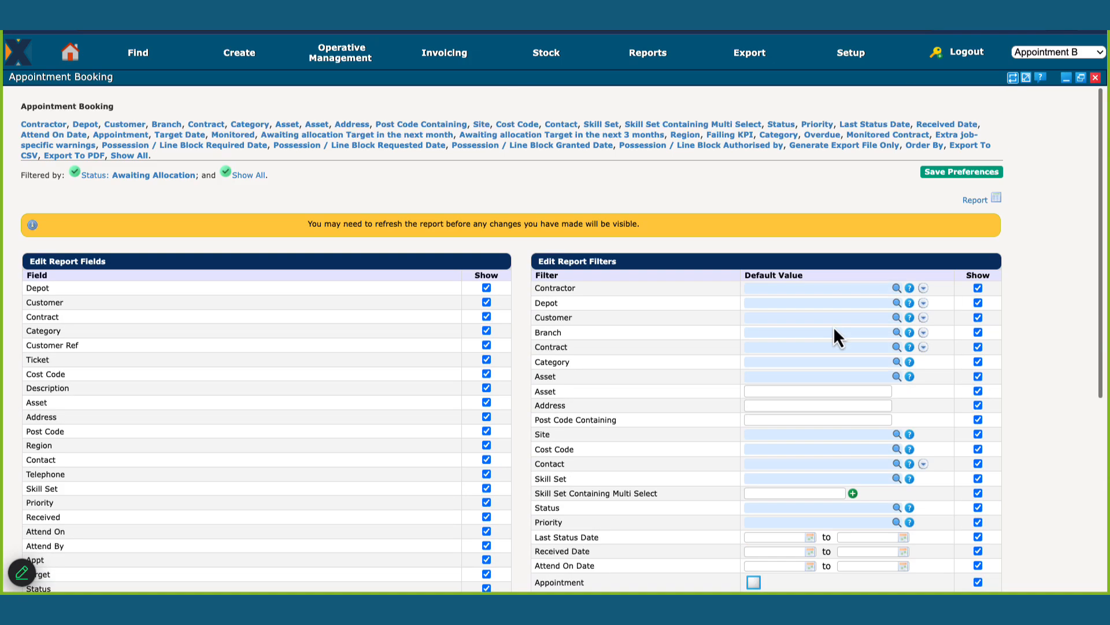
{"action": "left_click", "coordinate": [1096, 78]}
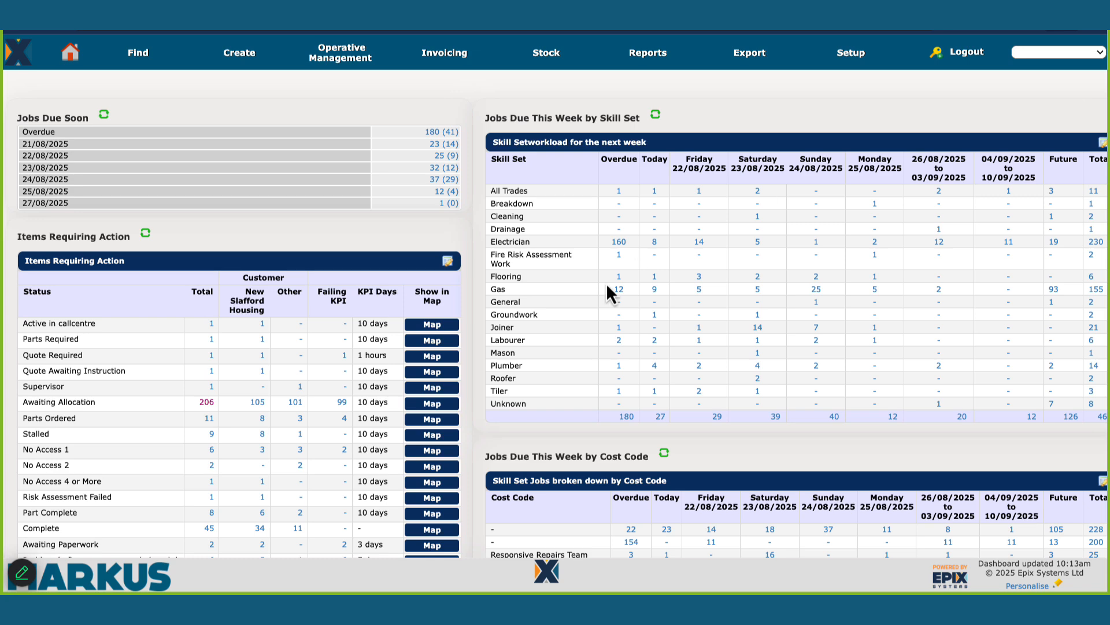
Pin the report of all Awaiting Allocation jobs from Items Requiring Action and return to the dashboard.
{"action": "left_click", "coordinate": [209, 400]}
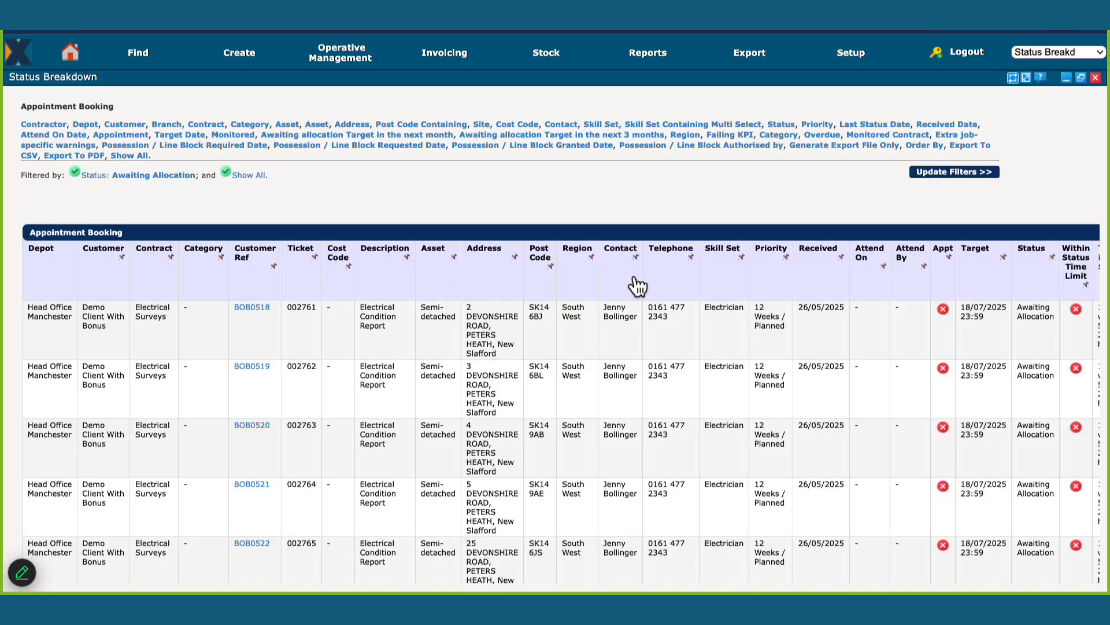
{"action": "scroll", "coordinate": [634, 285], "scroll_direction": "right", "scroll_amount": 5}
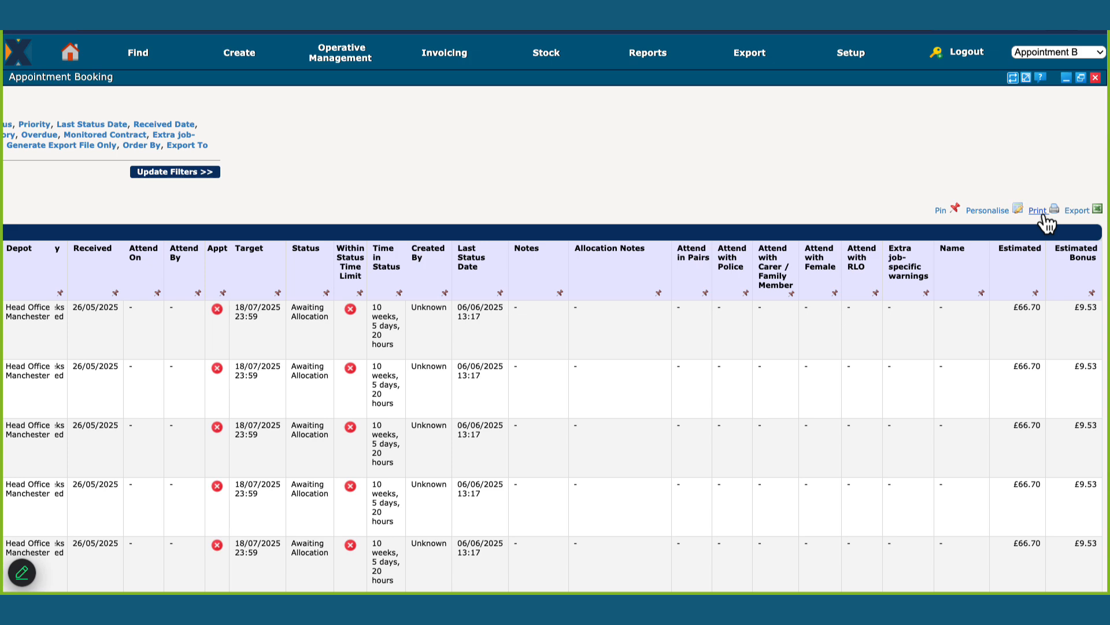
{"action": "scroll", "coordinate": [717, 334], "scroll_direction": "left", "scroll_amount": 10}
{"action": "scroll", "coordinate": [717, 334], "scroll_direction": "right", "scroll_amount": 10}
{"action": "mouse_move", "coordinate": [664, 64]}
{"action": "left_click", "coordinate": [945, 212]}
{"action": "left_click", "coordinate": [72, 61]}
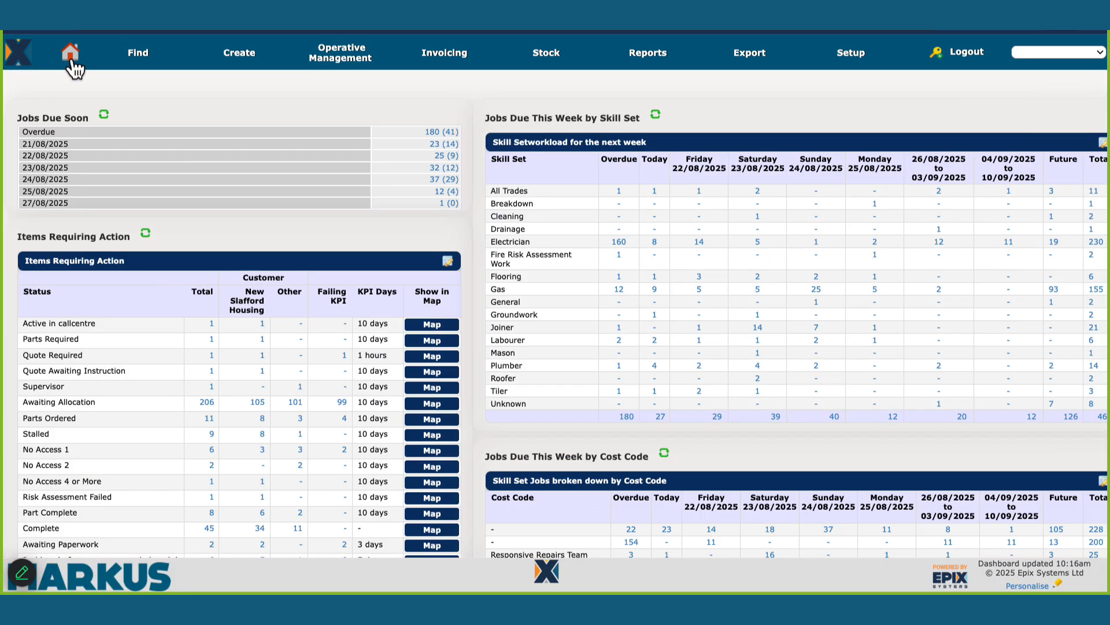
{"action": "left_click", "coordinate": [659, 58]}
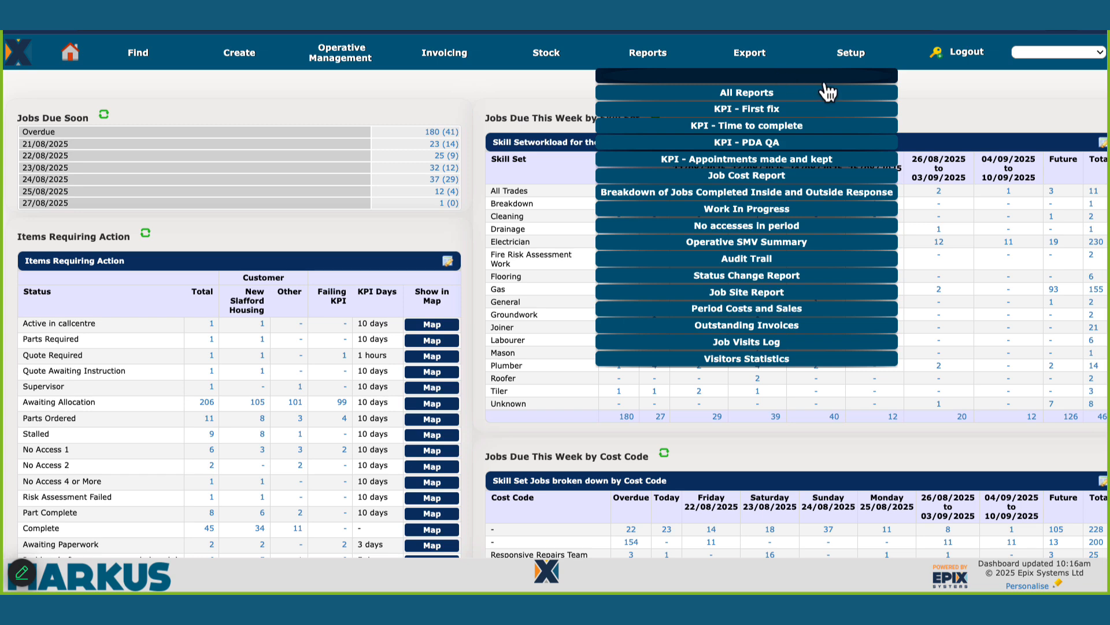
{"action": "left_click", "coordinate": [928, 103]}
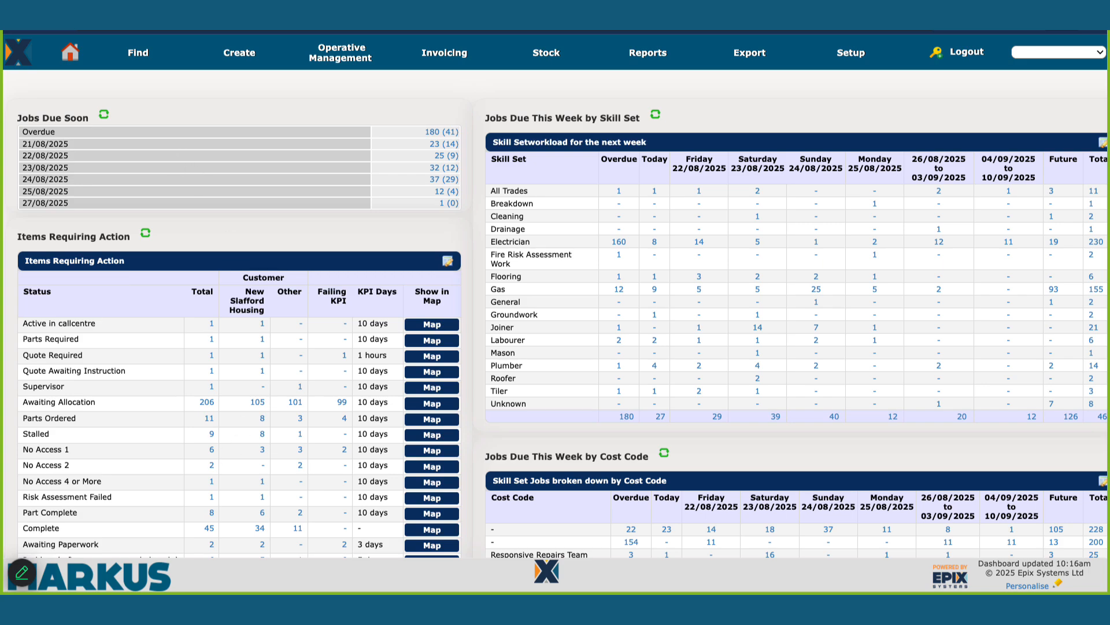
{"action": "key", "text": "ctrl+Tab"}
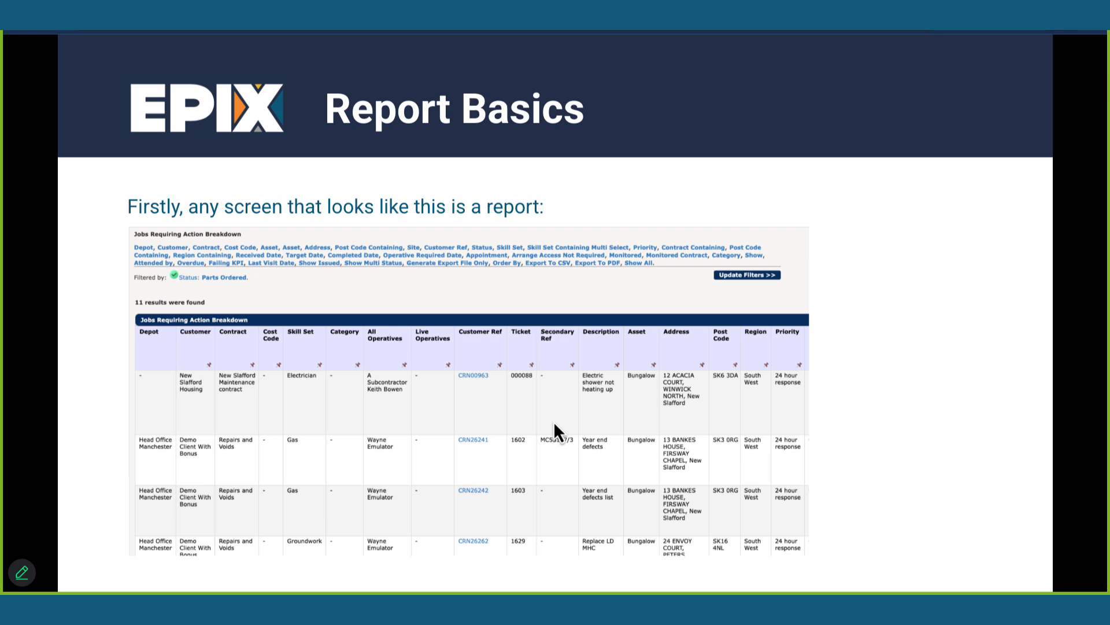
{"action": "key", "text": "Right"}
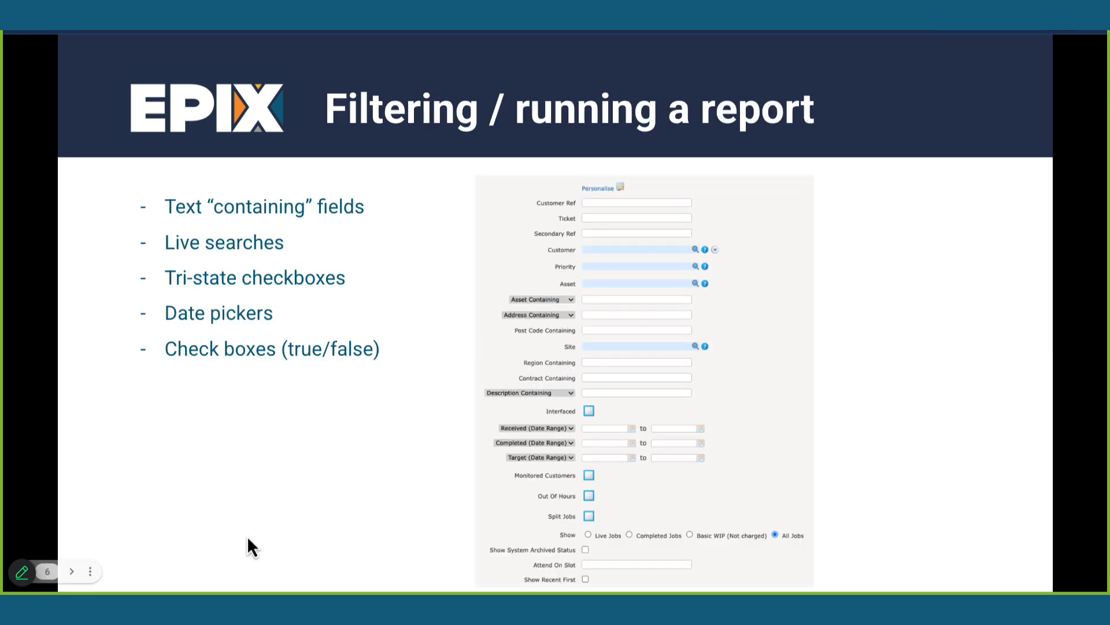
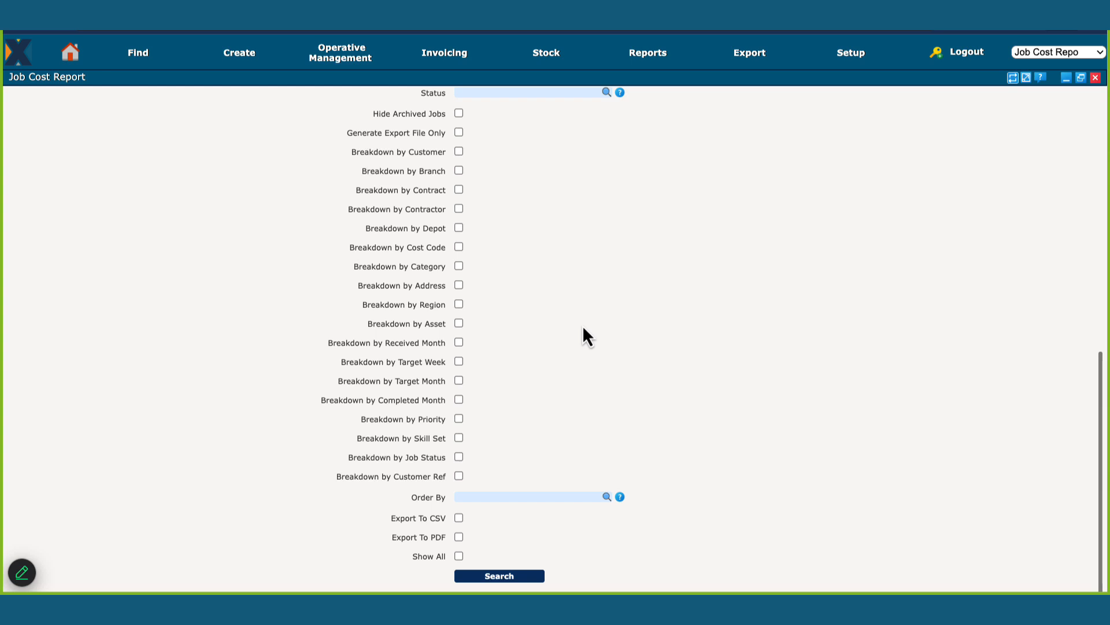
Set the Customer filter of the Job Cost Report to New Slafford Housing.
{"action": "scroll", "coordinate": [582, 335], "scroll_direction": "up", "scroll_amount": 1}
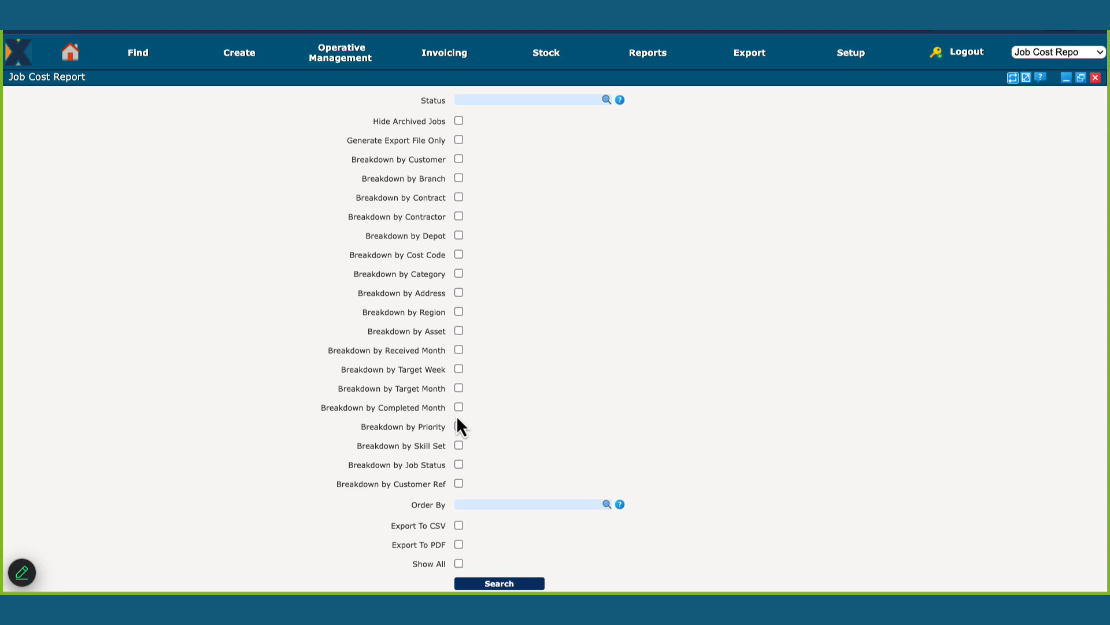
{"action": "scroll", "coordinate": [457, 416], "scroll_direction": "up", "scroll_amount": 10}
{"action": "left_click", "coordinate": [461, 188]}
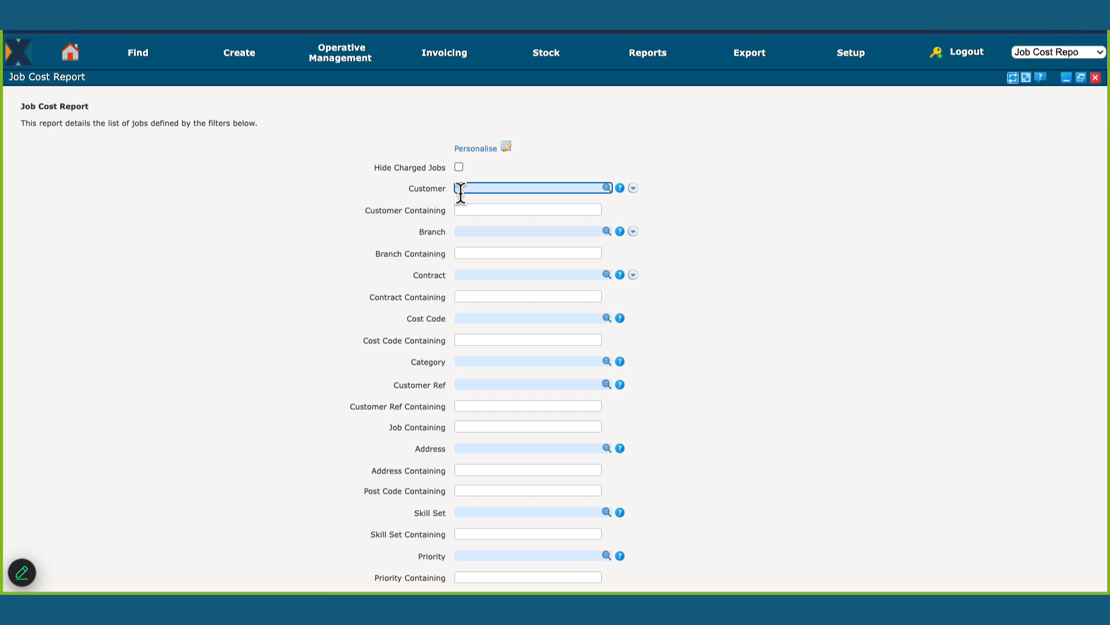
{"action": "type", "text": "new"}
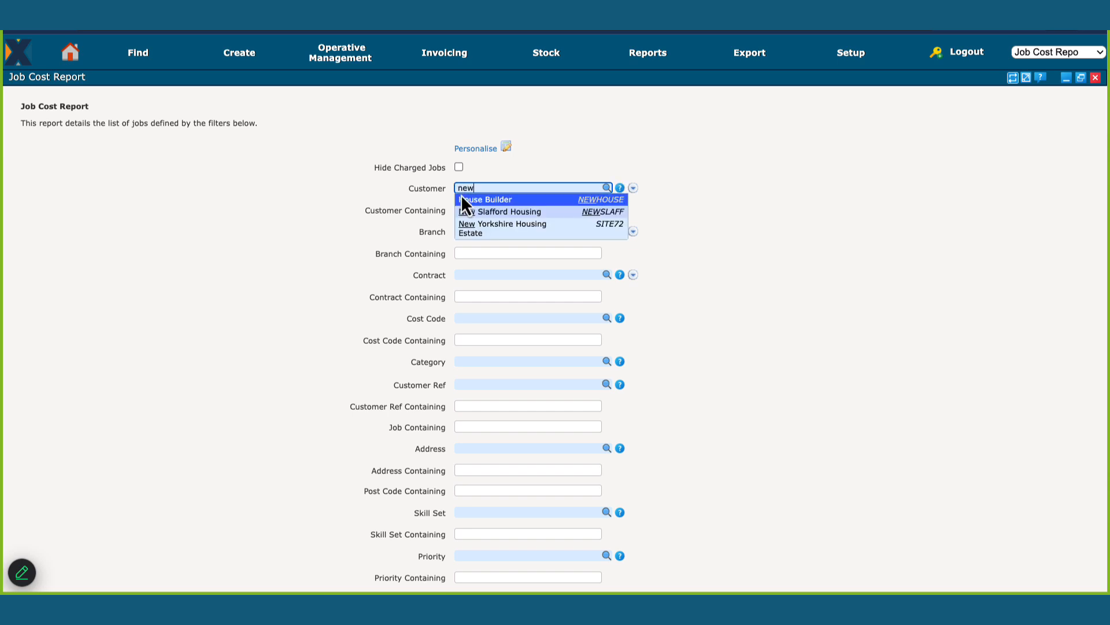
{"action": "key", "text": "Down"}
{"action": "key", "text": "Return"}
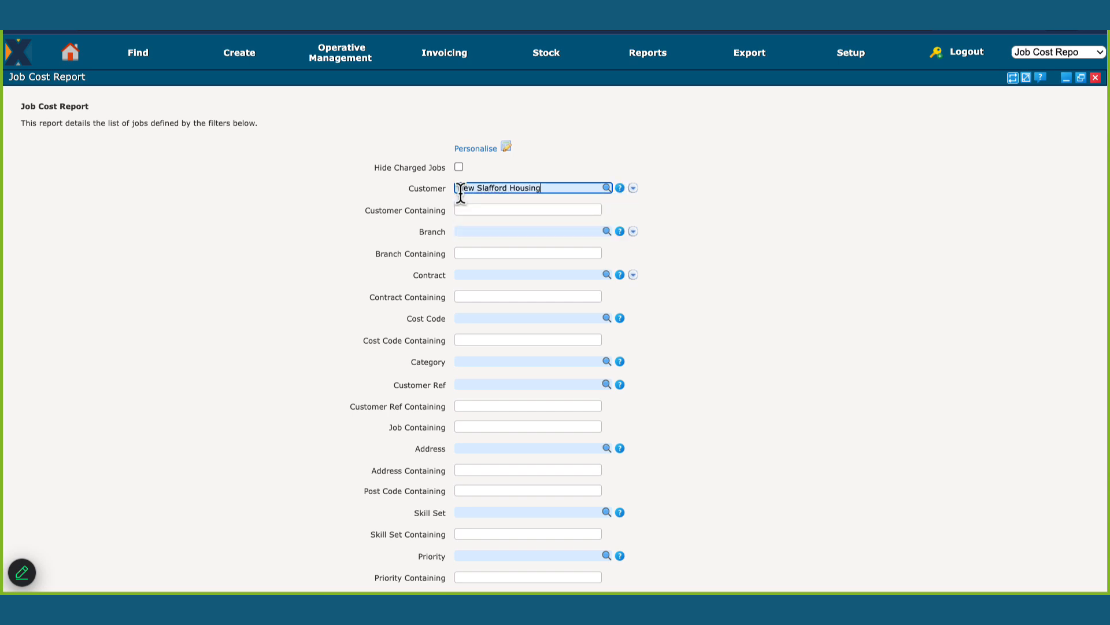
Restrict the Job Cost Report to jobs with a Completed Date from 01/01/2025 to 21/08/2025.
{"action": "scroll", "coordinate": [617, 291], "scroll_direction": "down", "scroll_amount": 5}
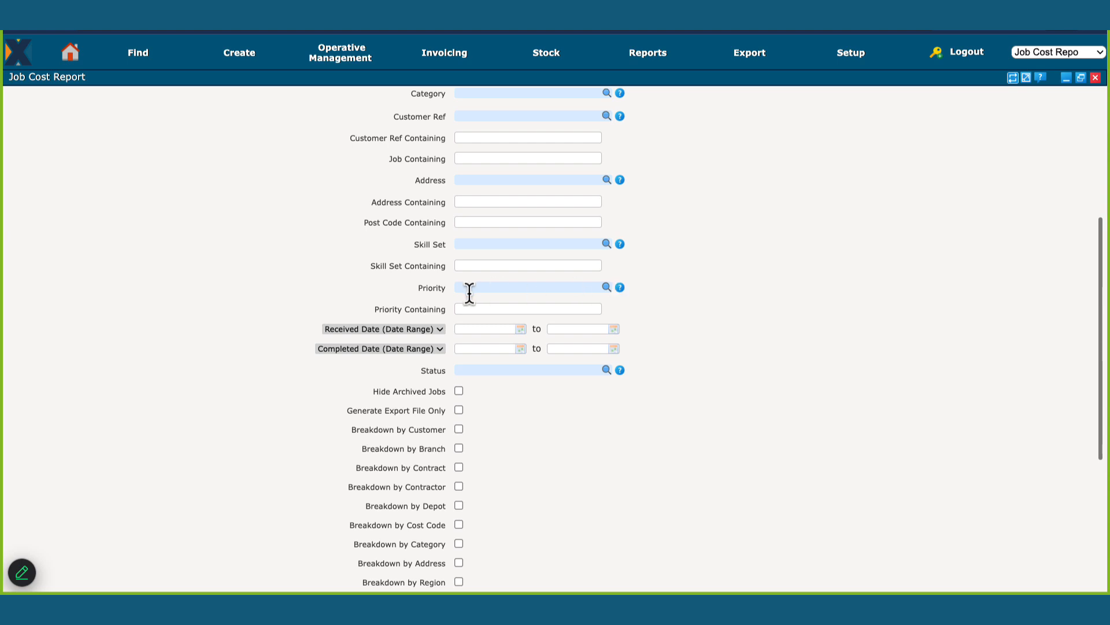
{"action": "left_click", "coordinate": [492, 348]}
{"action": "type", "text": "01/01/2025"}
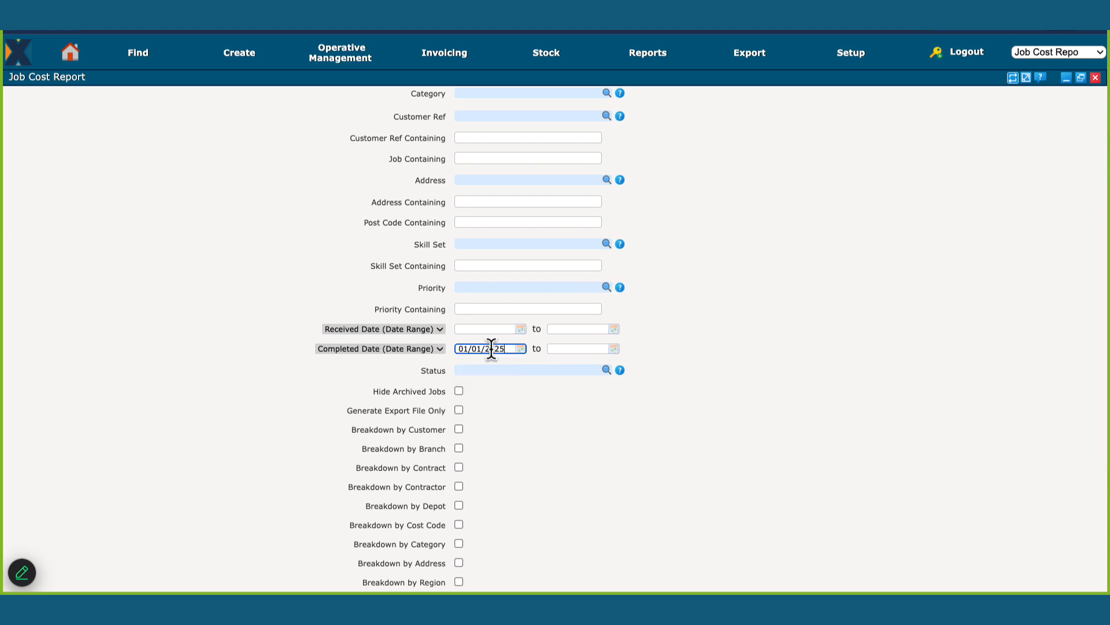
{"action": "key", "text": "Tab"}
{"action": "type", "text": "21/08/2025"}
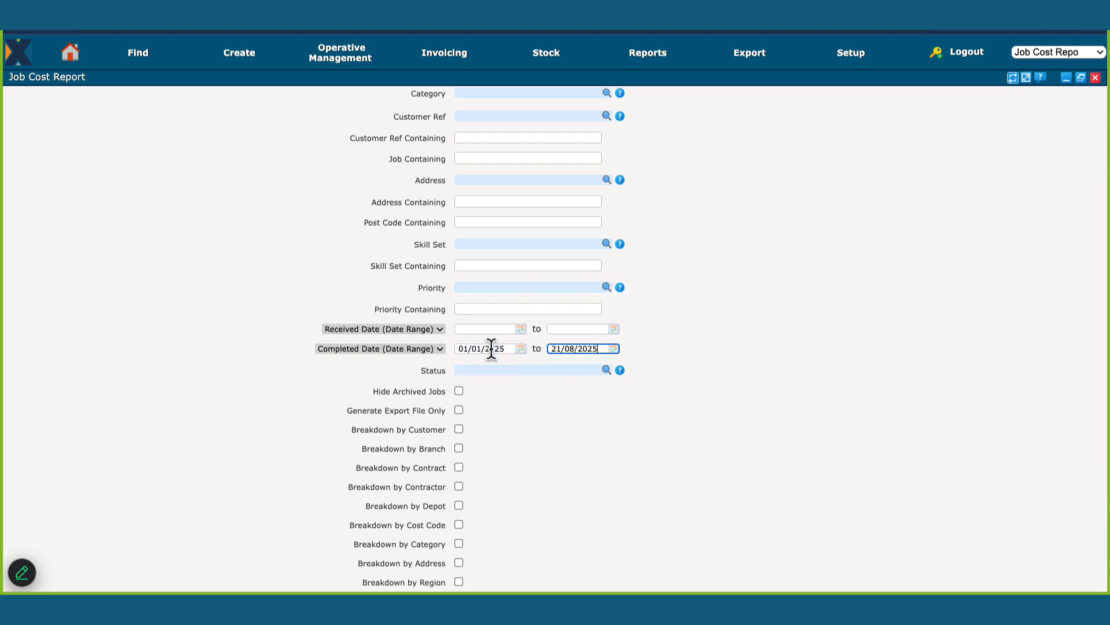
Break the Job Cost Report down by contract and run it.
{"action": "scroll", "coordinate": [492, 348], "scroll_direction": "down", "scroll_amount": 4}
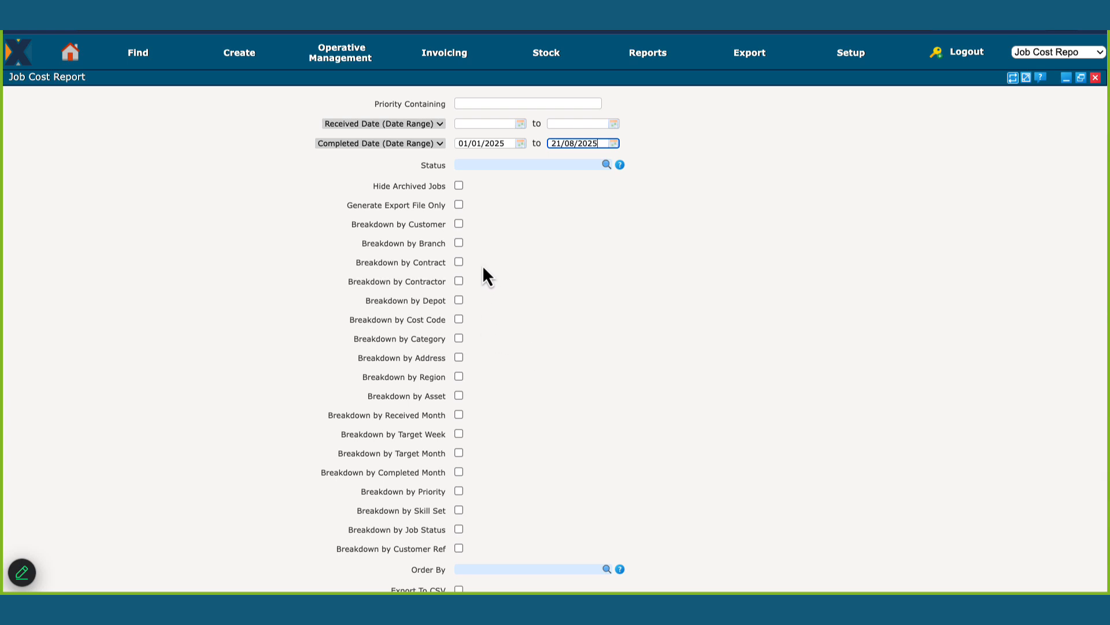
{"action": "left_click", "coordinate": [460, 263]}
{"action": "scroll", "coordinate": [563, 329], "scroll_direction": "down", "scroll_amount": 2}
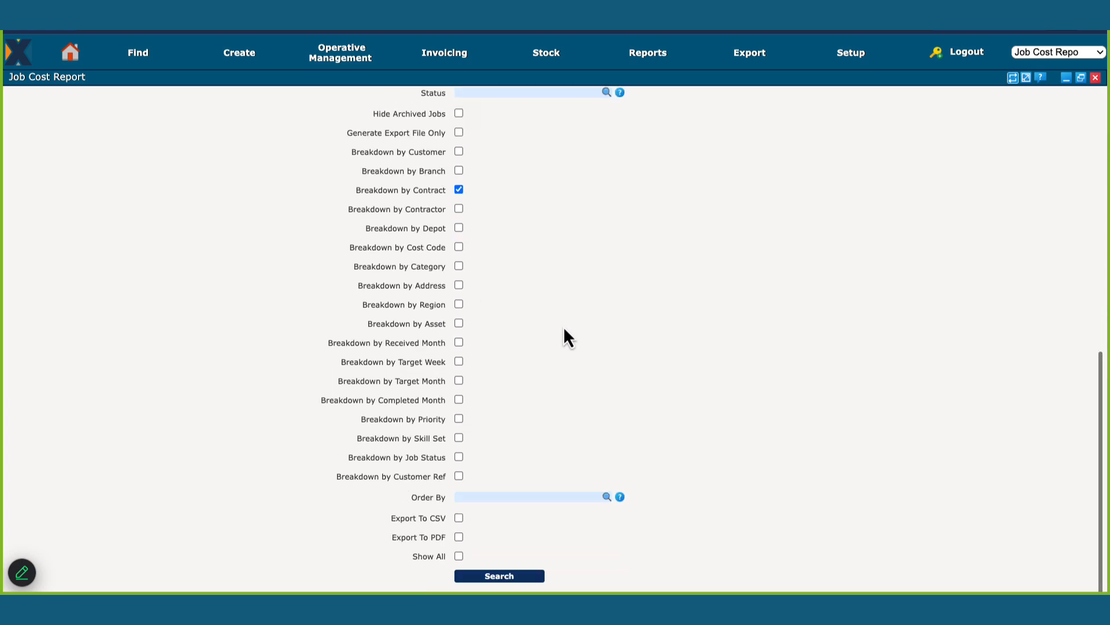
{"action": "left_click", "coordinate": [510, 577]}
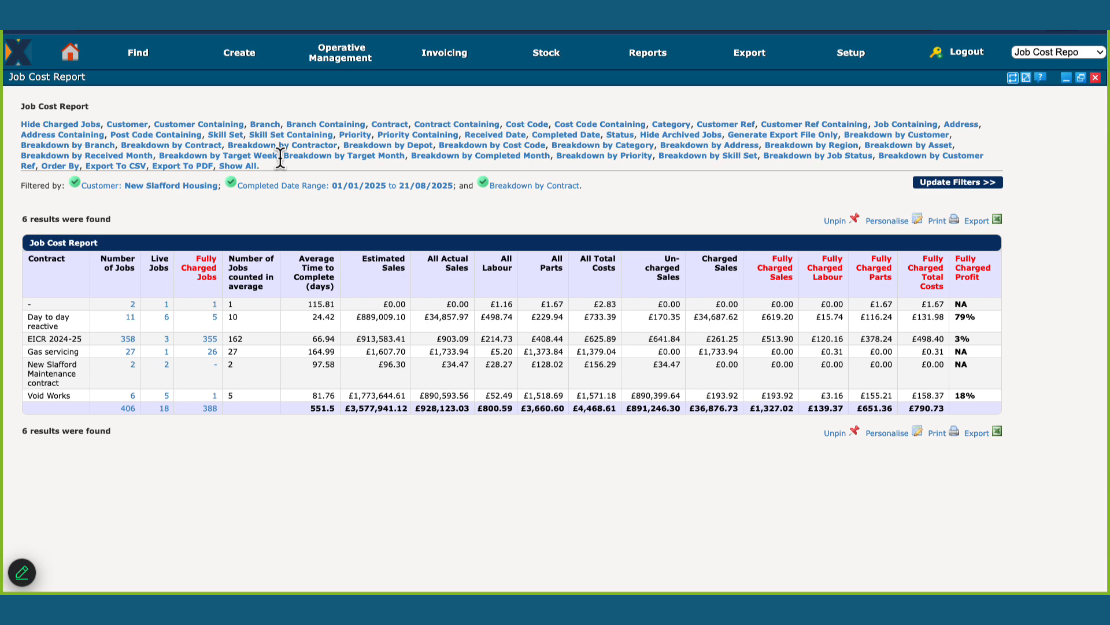
Open the list of Day to day reactive jobs and review the status, sales and cost details of each job.
{"action": "left_click", "coordinate": [129, 319]}
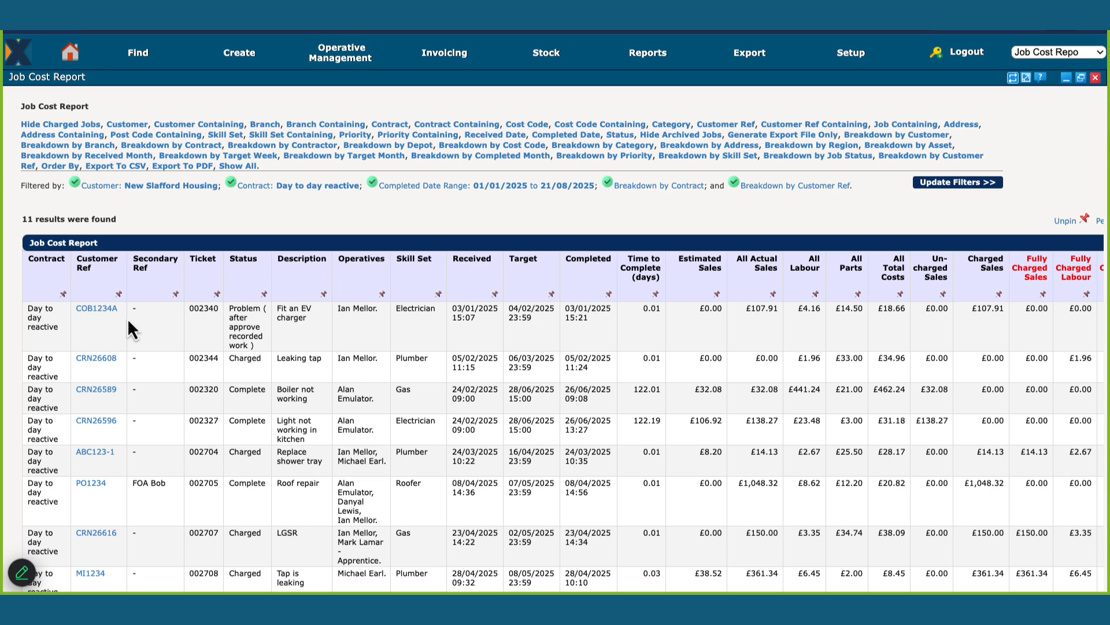
{"action": "scroll", "coordinate": [128, 319], "scroll_direction": "right", "scroll_amount": 2}
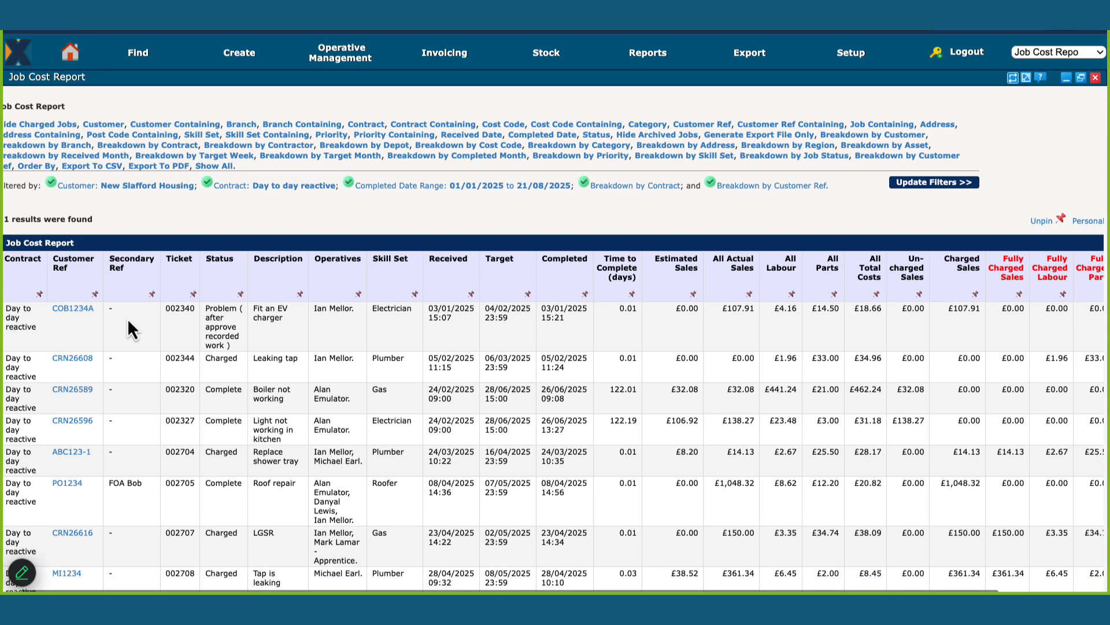
{"action": "scroll", "coordinate": [128, 318], "scroll_direction": "right", "scroll_amount": 4}
{"action": "scroll", "coordinate": [116, 317], "scroll_direction": "left", "scroll_amount": 5}
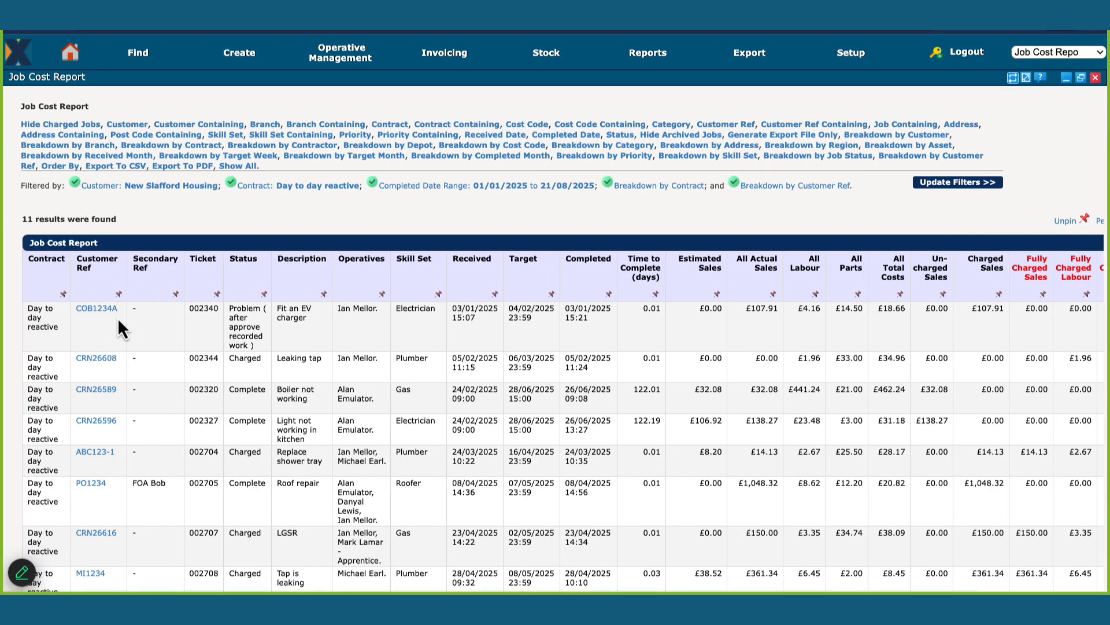
{"action": "scroll", "coordinate": [117, 318], "scroll_direction": "down", "scroll_amount": 3}
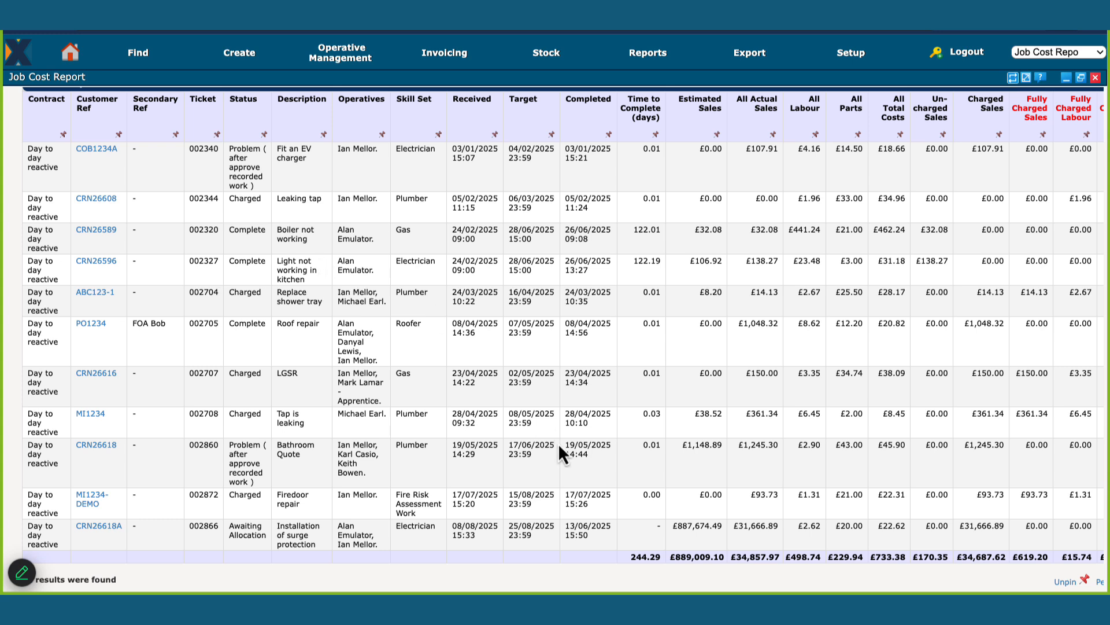
Check the estimated sales of the surge protection installation job and open its job sheet.
{"action": "double_click", "coordinate": [698, 526]}
{"action": "scroll", "coordinate": [697, 527], "scroll_direction": "right", "scroll_amount": 2}
{"action": "scroll", "coordinate": [698, 527], "scroll_direction": "left", "scroll_amount": 2}
{"action": "left_click", "coordinate": [100, 527]}
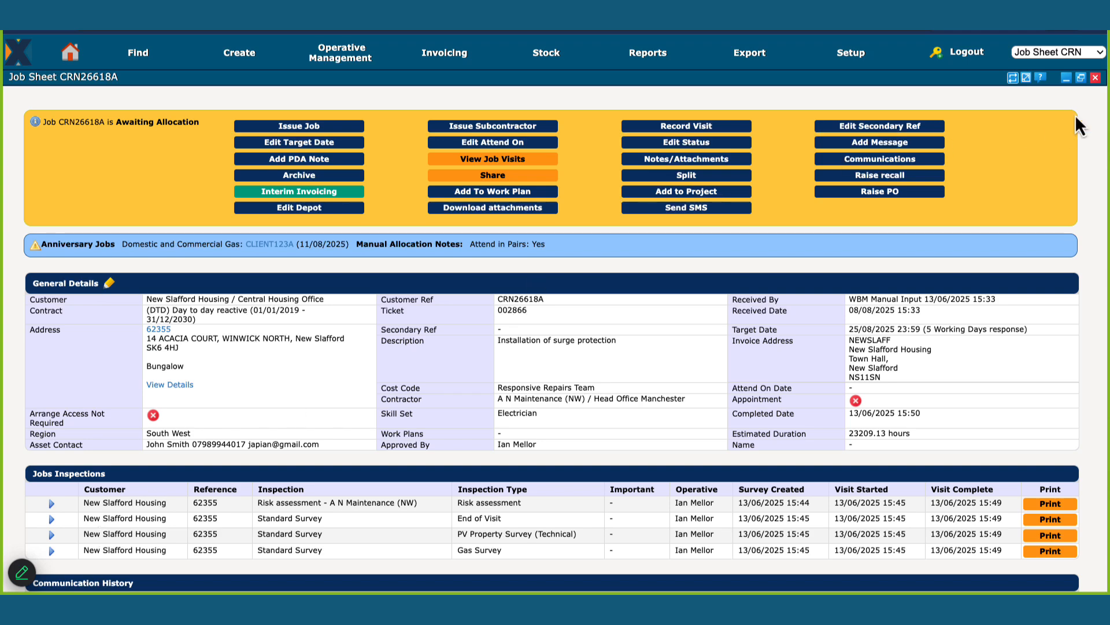
Close the job sheet and the report results, and rerun the Job Cost Report broken down by contract.
{"action": "left_click", "coordinate": [1096, 78]}
{"action": "left_click", "coordinate": [1096, 78]}
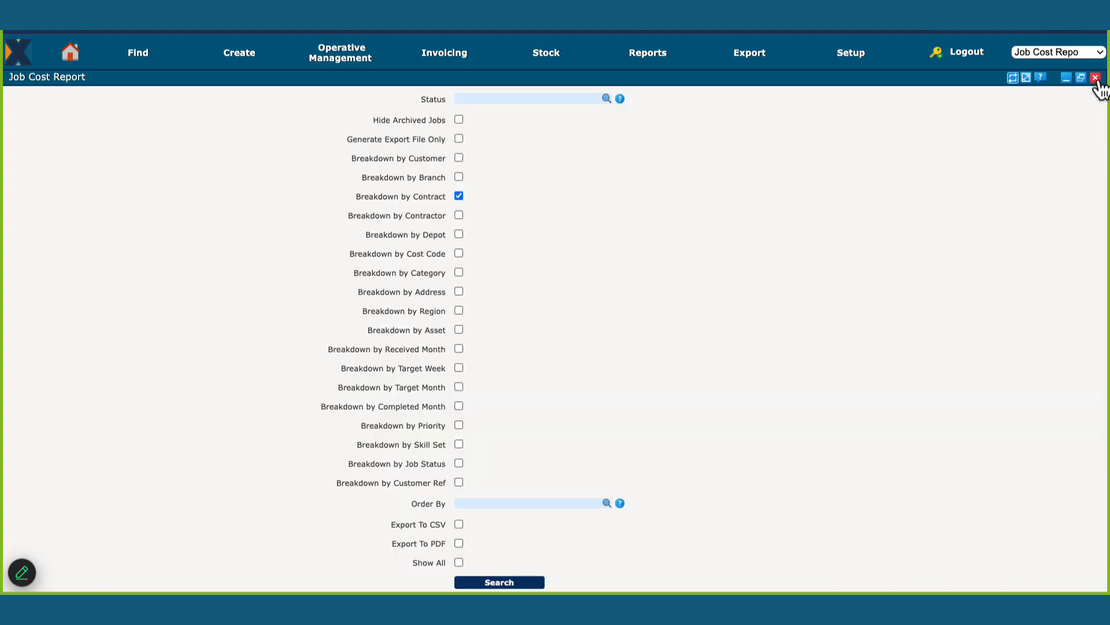
{"action": "left_click", "coordinate": [518, 584]}
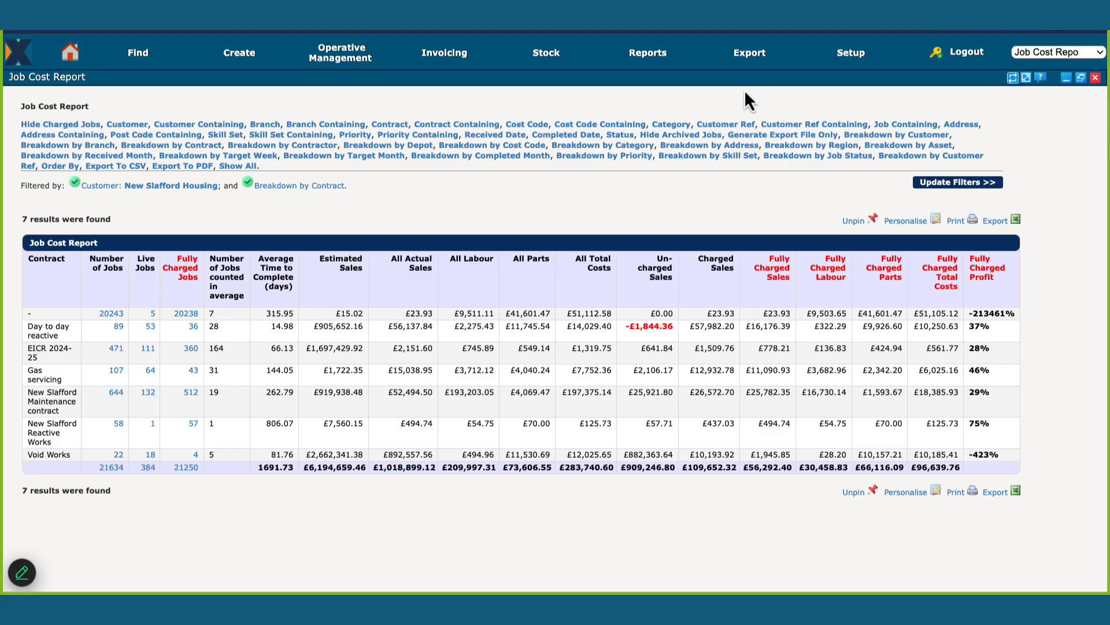
Open the Job Site Report and look over all of its available filters.
{"action": "left_click", "coordinate": [671, 55]}
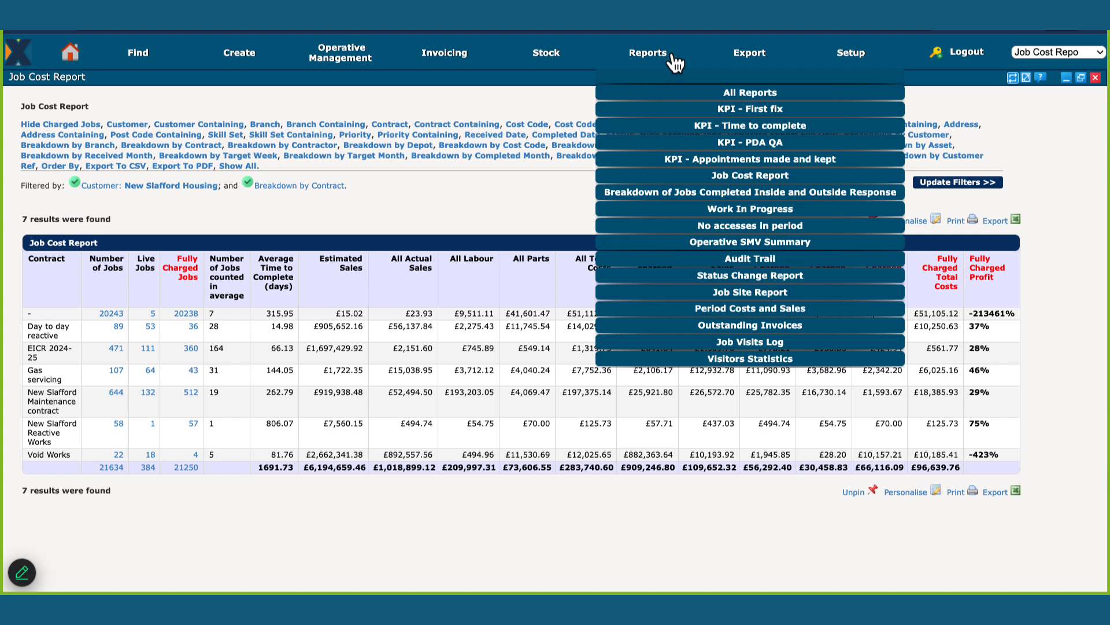
{"action": "left_click", "coordinate": [773, 294]}
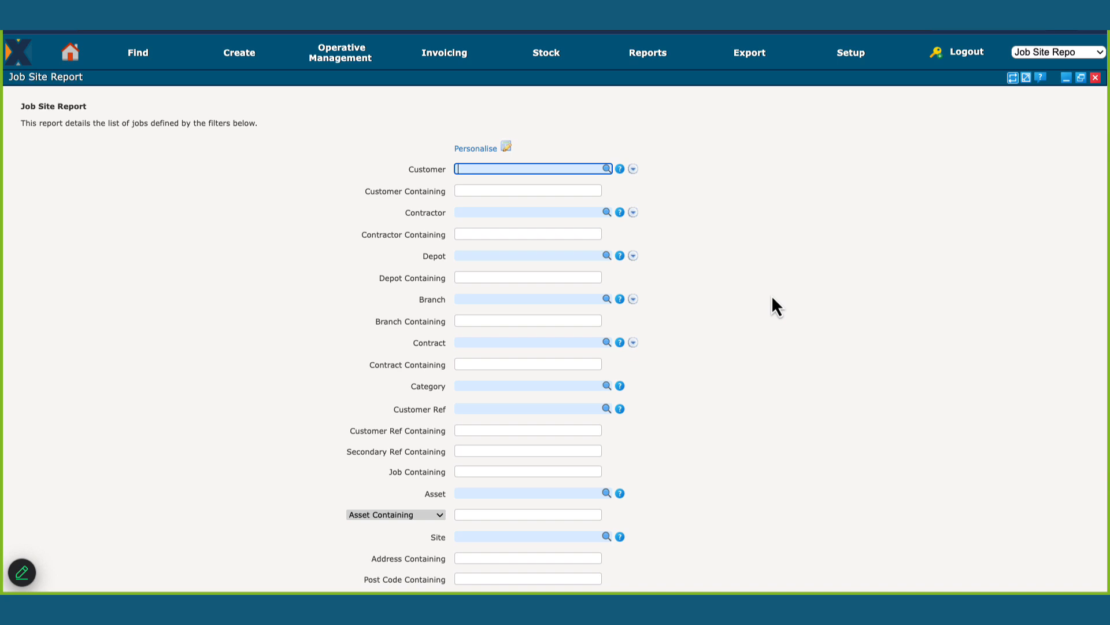
{"action": "scroll", "coordinate": [773, 299], "scroll_direction": "down", "scroll_amount": 10}
{"action": "scroll", "coordinate": [773, 298], "scroll_direction": "down", "scroll_amount": 5}
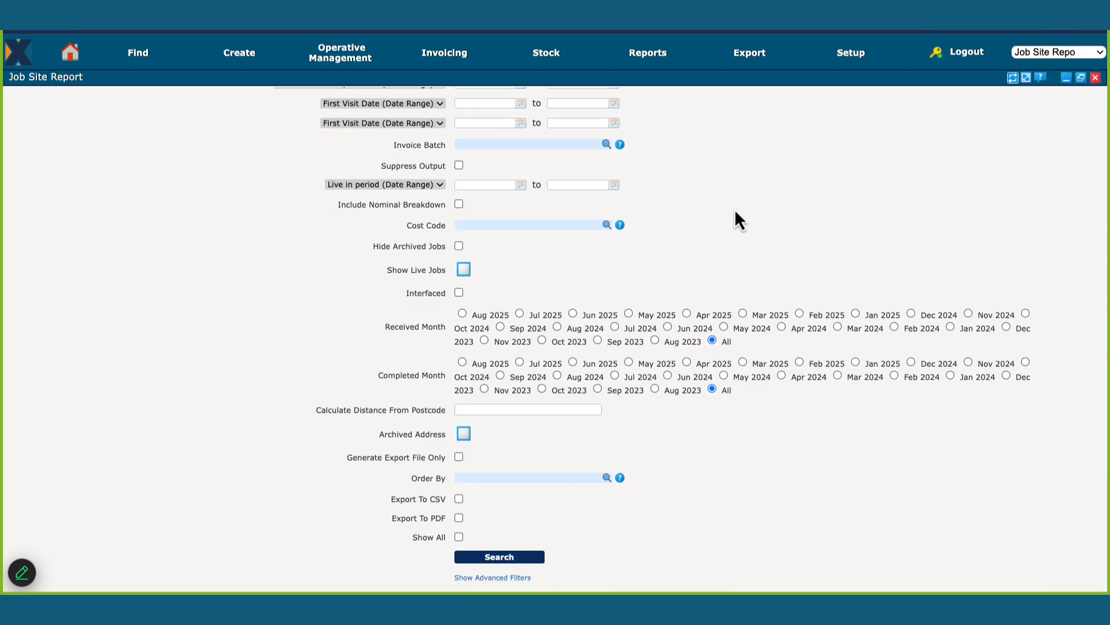
{"action": "scroll", "coordinate": [736, 212], "scroll_direction": "up", "scroll_amount": 15}
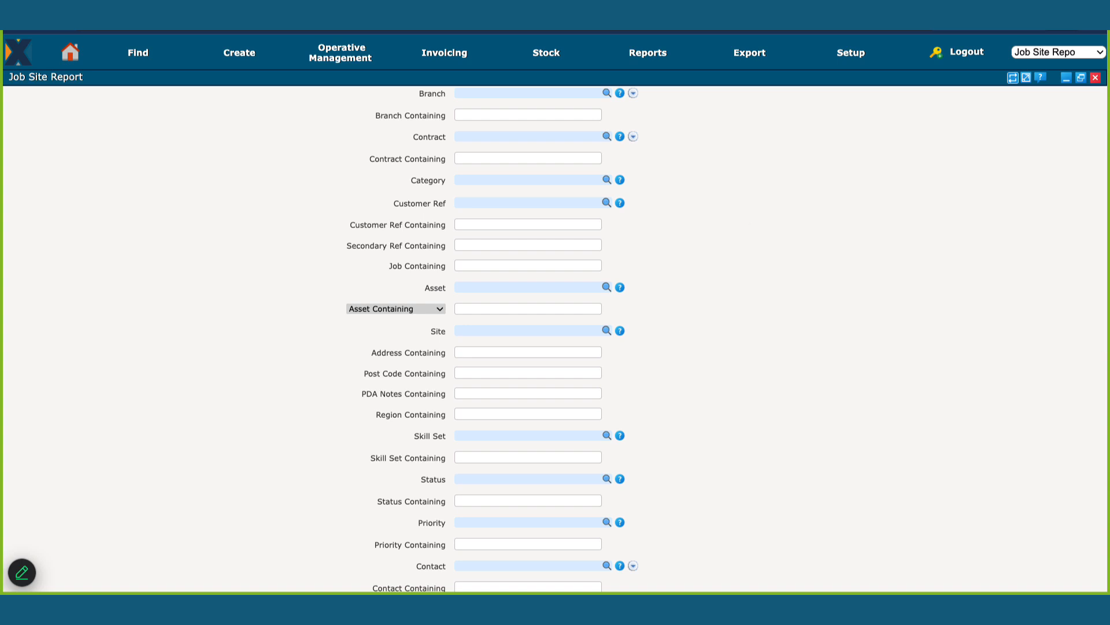
{"action": "scroll", "coordinate": [535, 243], "scroll_direction": "up", "scroll_amount": 2}
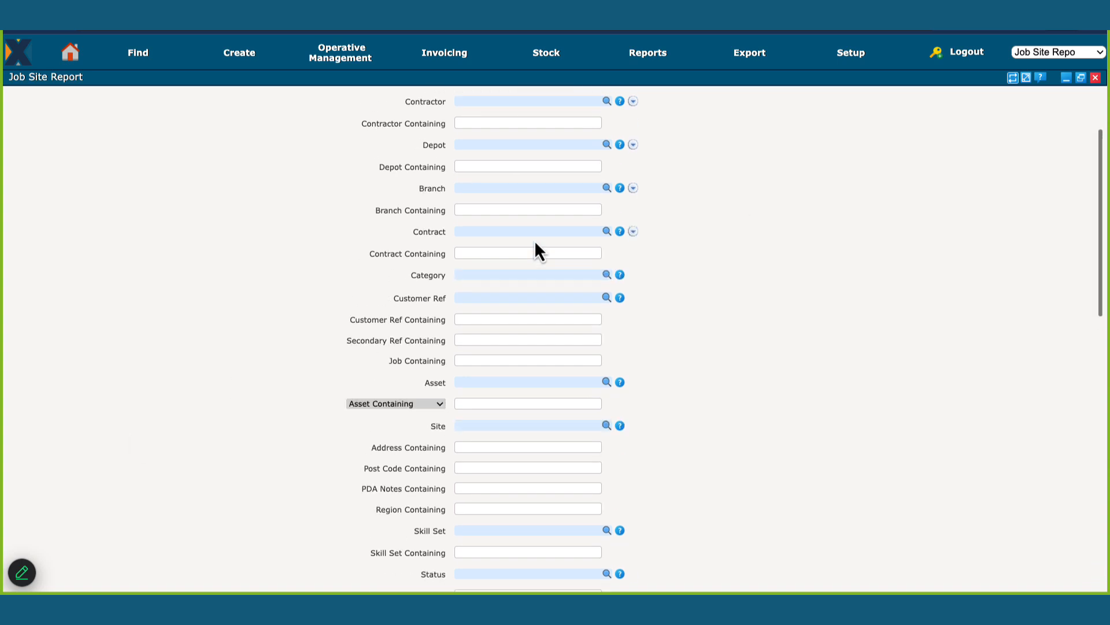
{"action": "scroll", "coordinate": [727, 226], "scroll_direction": "up", "scroll_amount": 3}
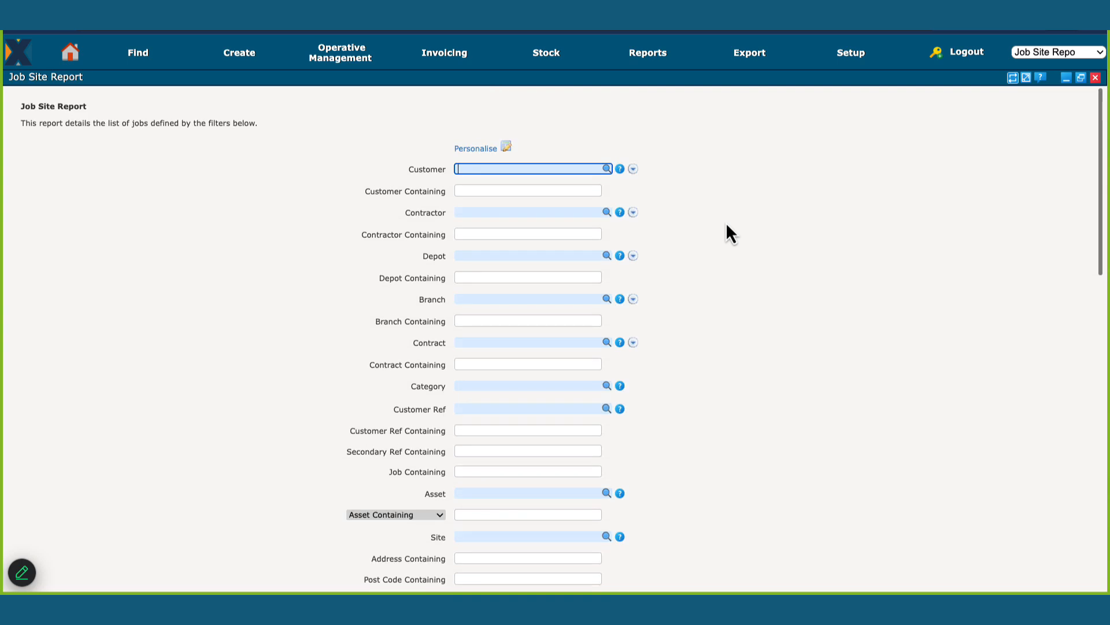
Run the Job Site Report for customer New Slafford Housing with a Completed Date from 01/08/2025 to 21/08/2025.
{"action": "type", "text": "New Slafford Housing"}
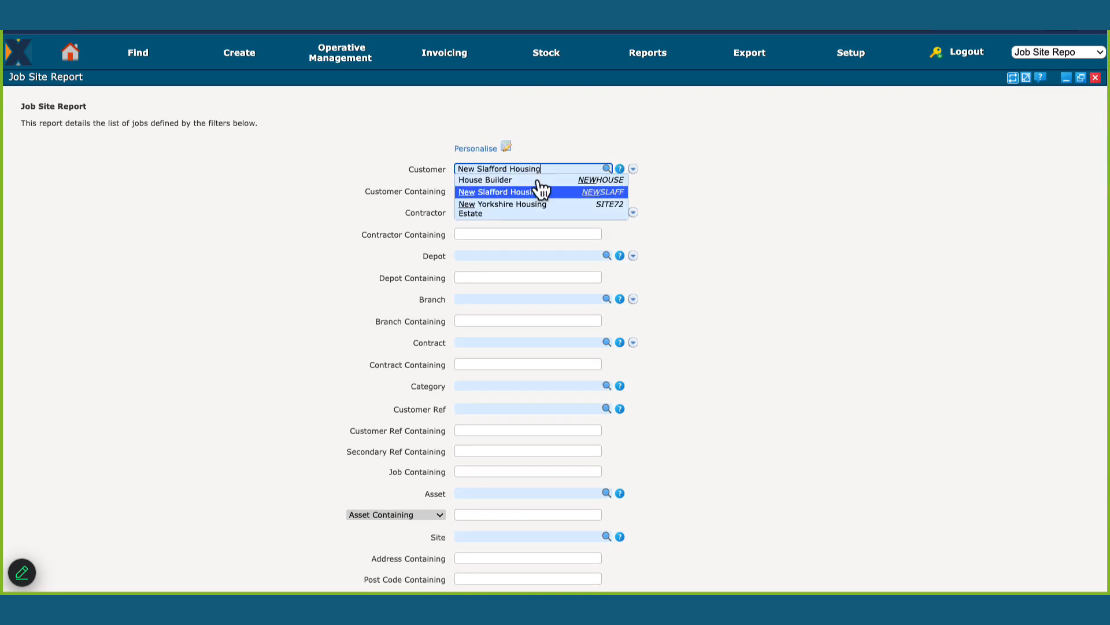
{"action": "left_click", "coordinate": [541, 191]}
{"action": "scroll", "coordinate": [415, 322], "scroll_direction": "down", "scroll_amount": 5}
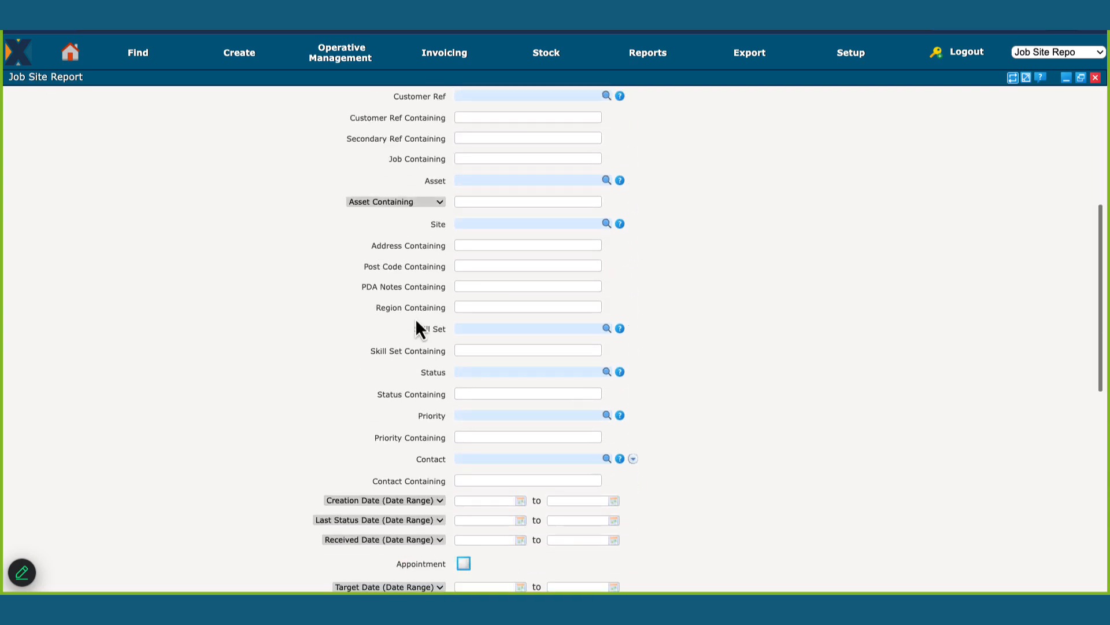
{"action": "scroll", "coordinate": [451, 339], "scroll_direction": "down", "scroll_amount": 2}
{"action": "scroll", "coordinate": [528, 451], "scroll_direction": "down", "scroll_amount": 2}
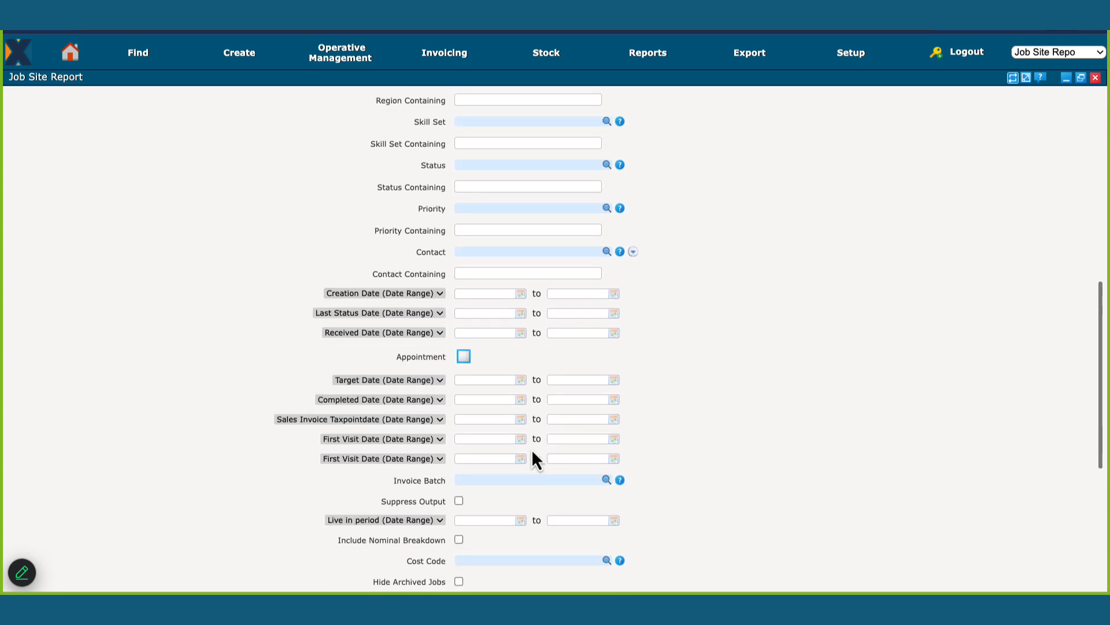
{"action": "left_click", "coordinate": [495, 399]}
{"action": "left_click", "coordinate": [554, 443]}
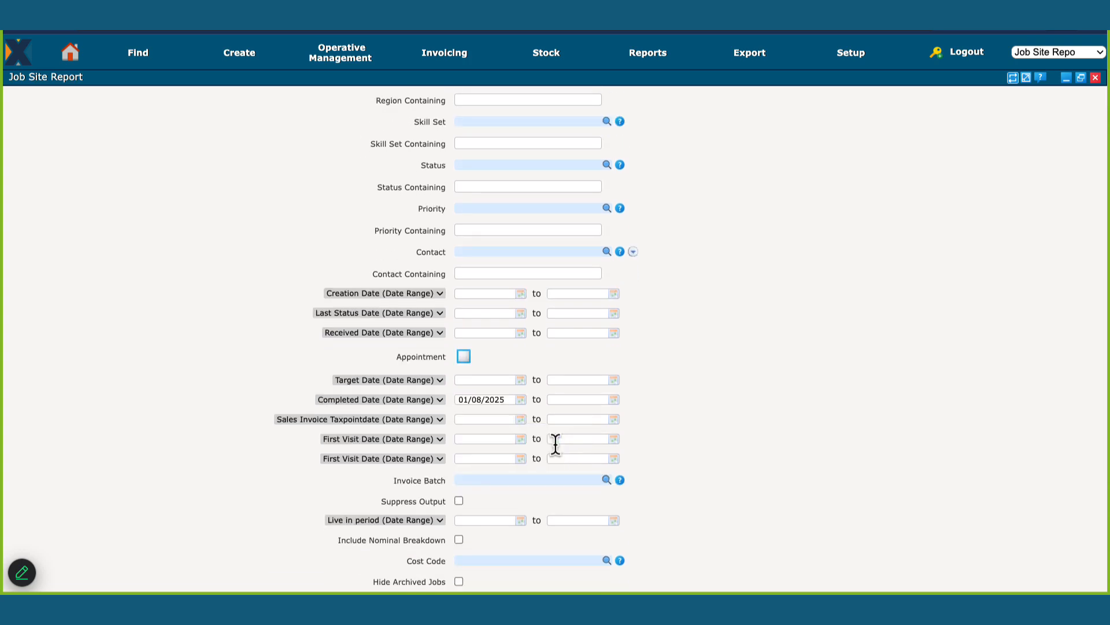
{"action": "key", "text": "Tab"}
{"action": "scroll", "coordinate": [555, 444], "scroll_direction": "down", "scroll_amount": 6}
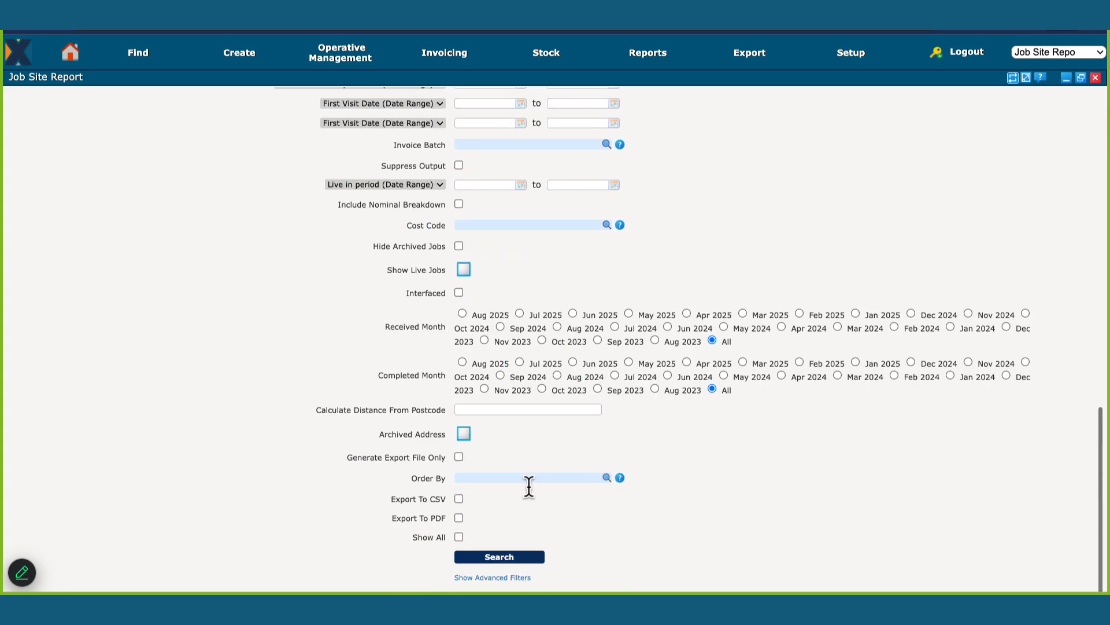
{"action": "left_click", "coordinate": [501, 558]}
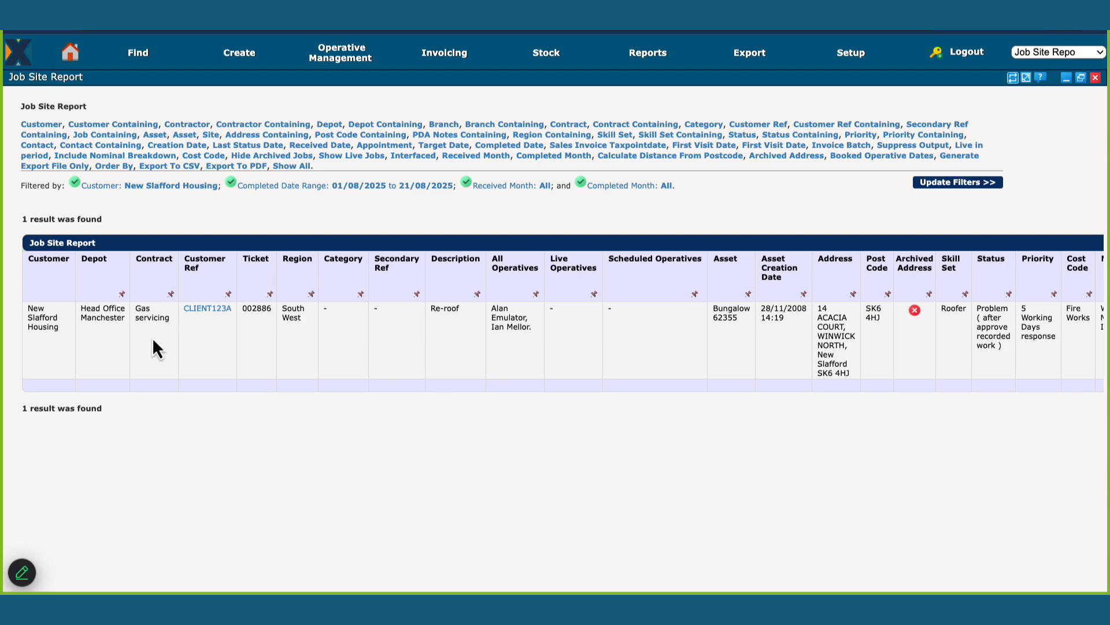
Examine the Job Site Report columns for the re-roof job, from job details through sales, costs, profit, applied value, invoicing and visits.
{"action": "scroll", "coordinate": [366, 320], "scroll_direction": "right", "scroll_amount": 5}
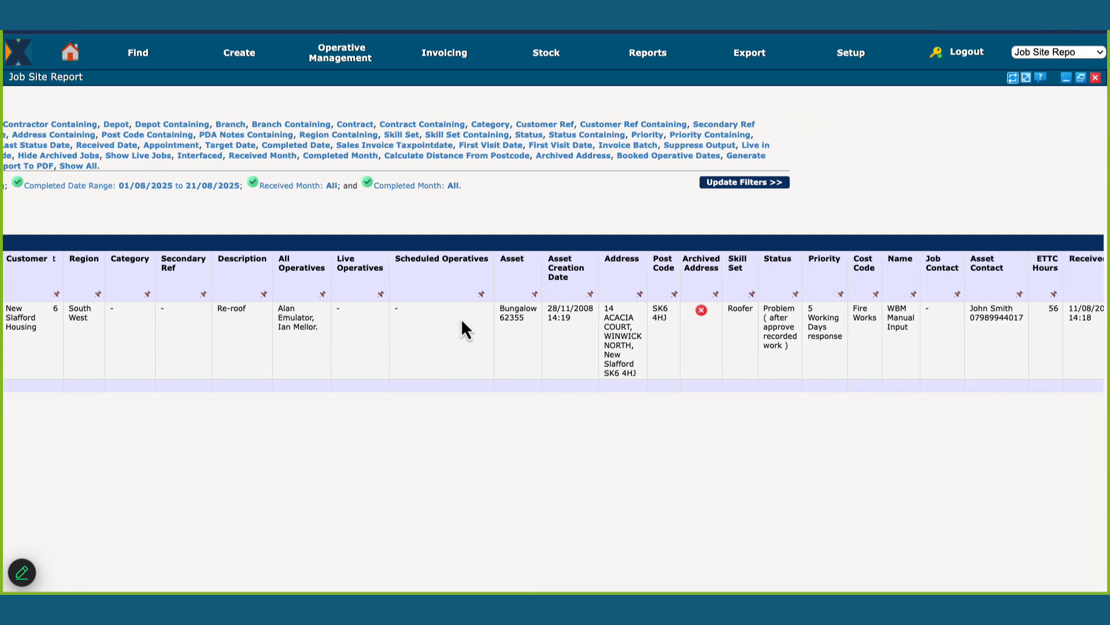
{"action": "scroll", "coordinate": [461, 318], "scroll_direction": "right", "scroll_amount": 6}
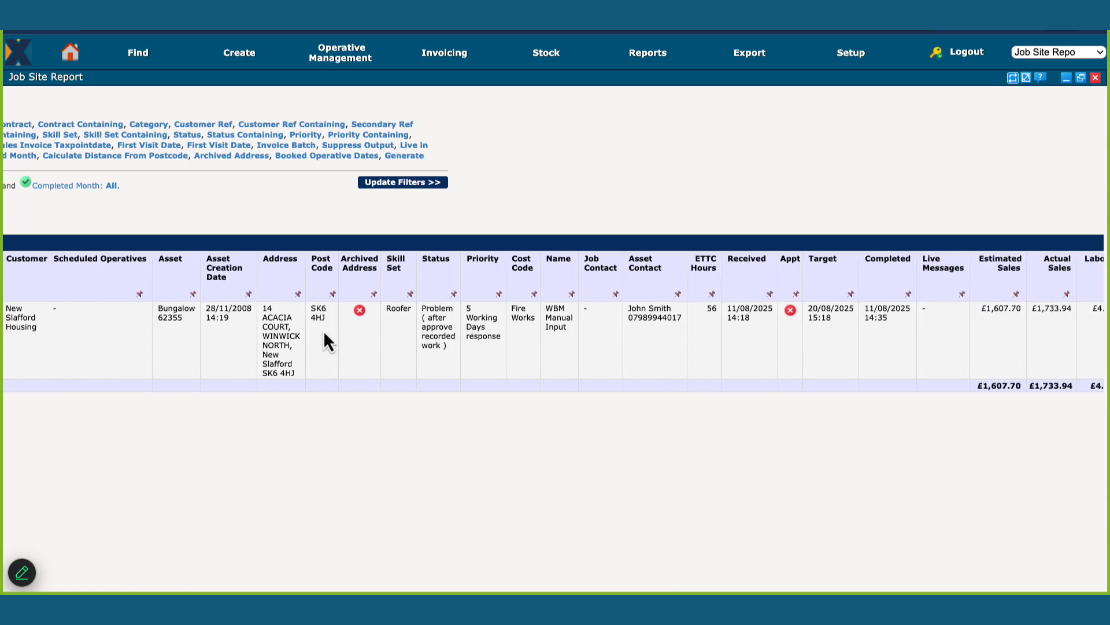
{"action": "scroll", "coordinate": [324, 336], "scroll_direction": "right", "scroll_amount": 3}
{"action": "scroll", "coordinate": [325, 334], "scroll_direction": "right", "scroll_amount": 3}
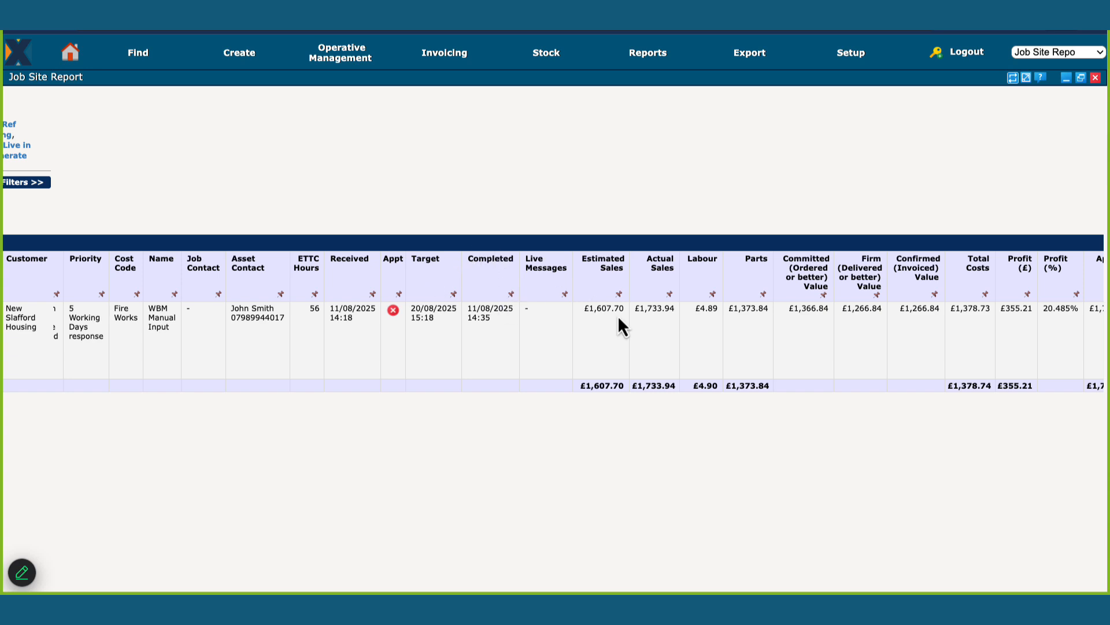
{"action": "scroll", "coordinate": [617, 317], "scroll_direction": "right", "scroll_amount": 5}
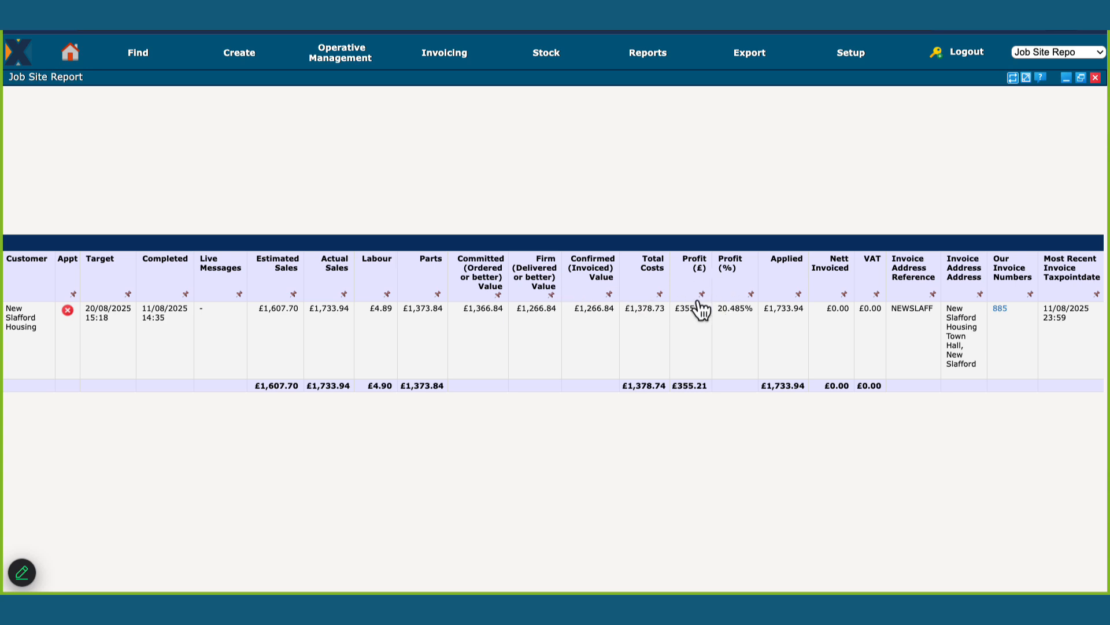
{"action": "triple_click", "coordinate": [780, 312]}
{"action": "scroll", "coordinate": [827, 316], "scroll_direction": "right", "scroll_amount": 3}
{"action": "scroll", "coordinate": [827, 315], "scroll_direction": "right", "scroll_amount": 5}
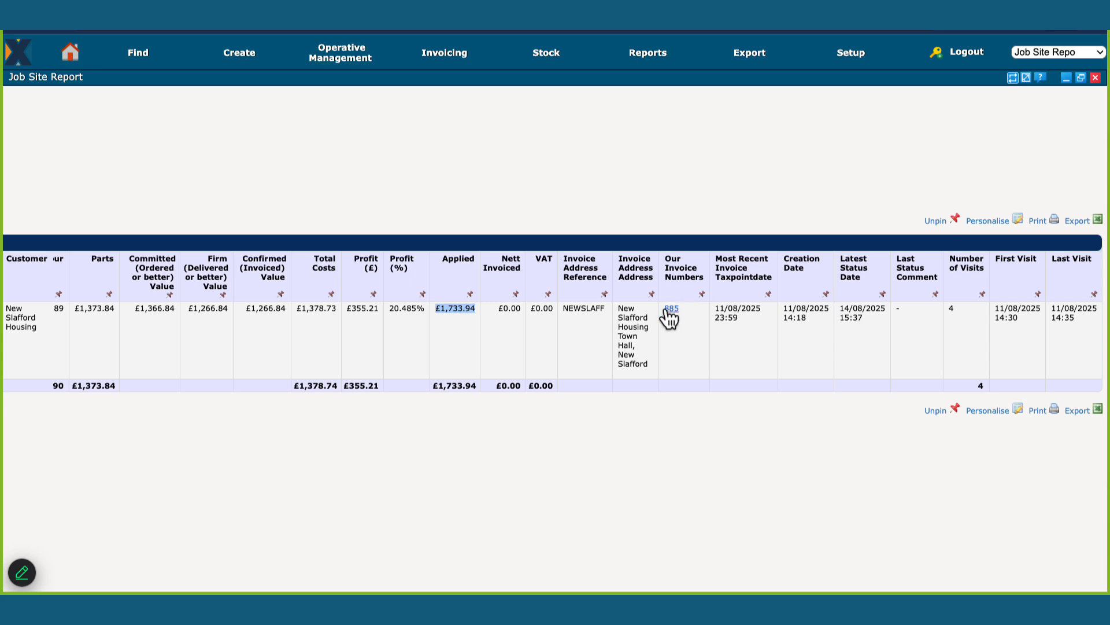
{"action": "scroll", "coordinate": [671, 318], "scroll_direction": "left", "scroll_amount": 15}
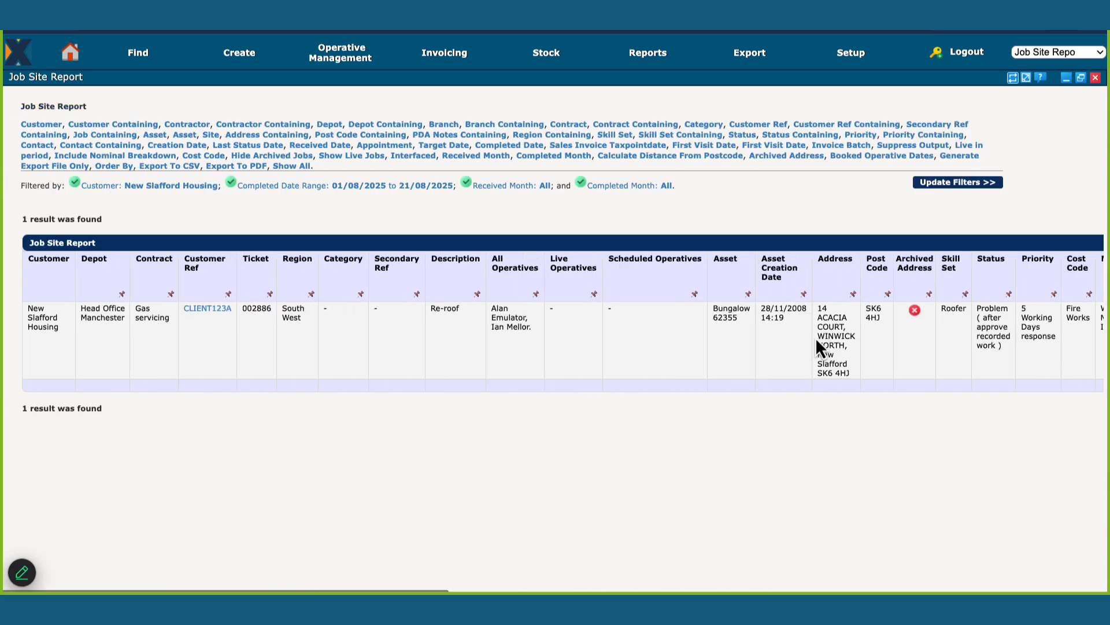